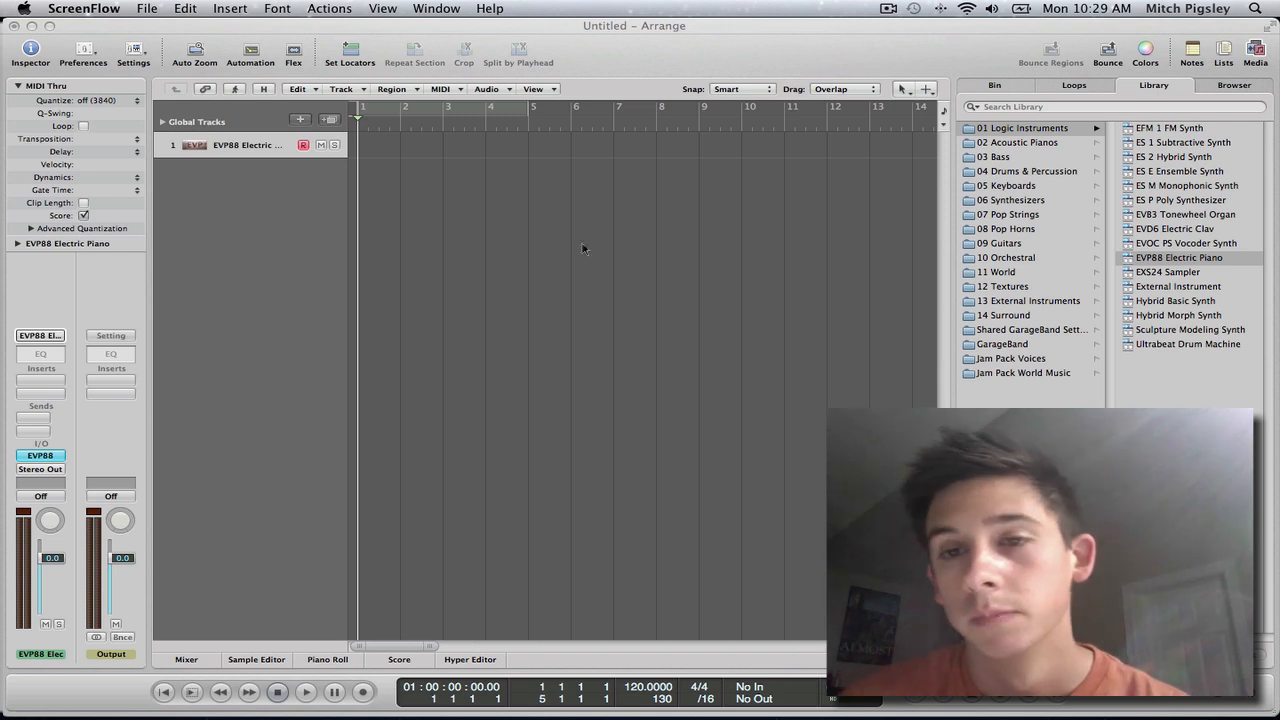
# Step: Load the Dominator preset from the Library's Synthesizers > Synth Leads category onto track 1
pyautogui.click(1032, 202)
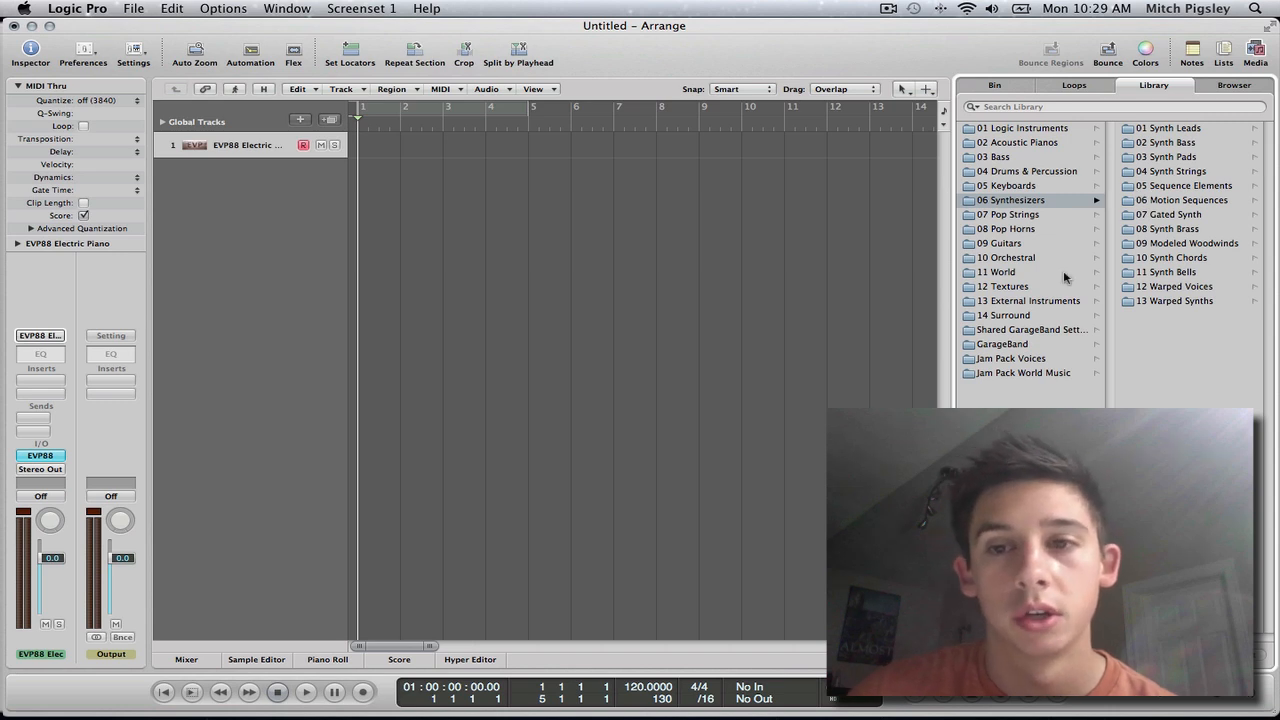
pyautogui.click(1180, 132)
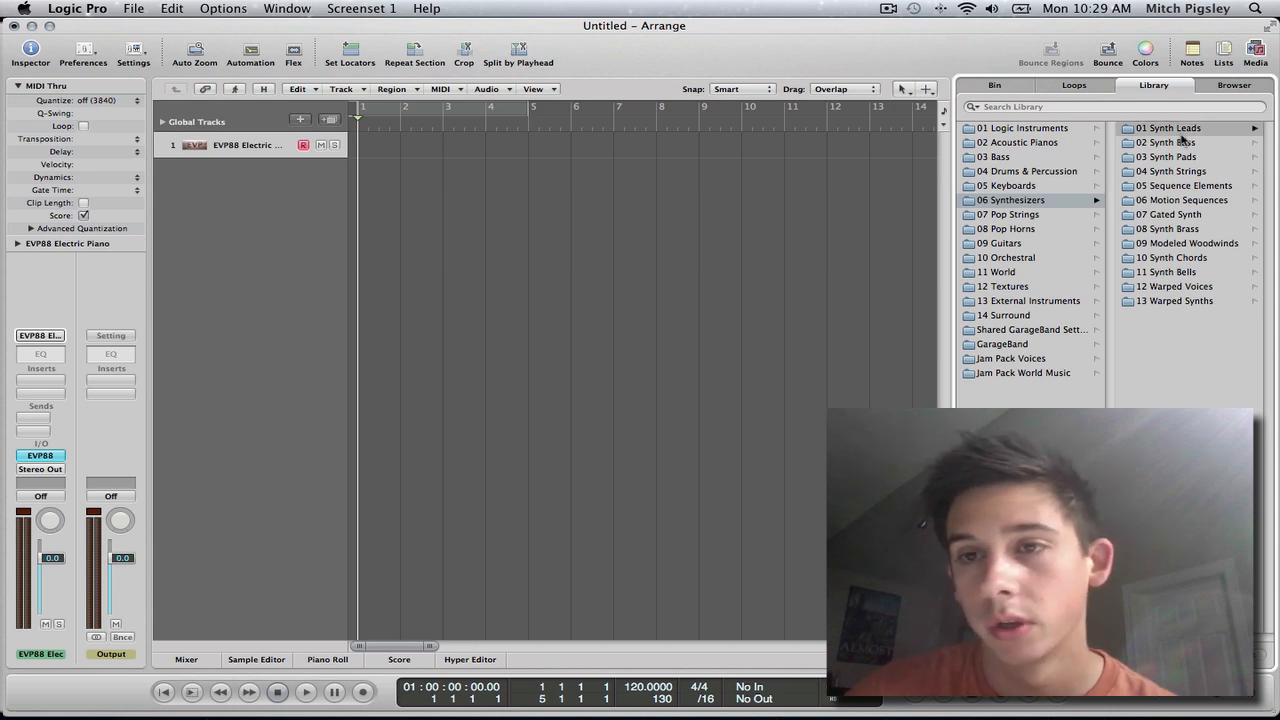
pyautogui.click(1176, 218)
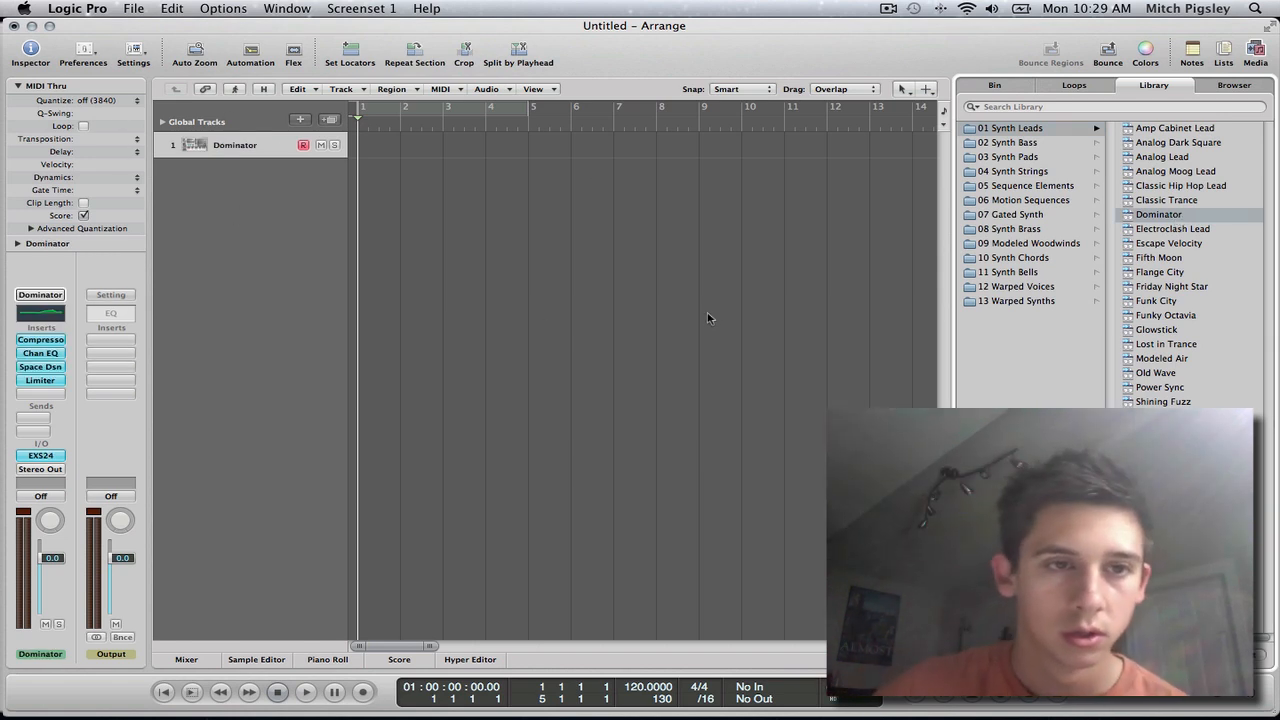
# Step: Audition the Dominator sound with the Caps Lock Keyboard, and hide the keyboard again
pyautogui.press('capslock')
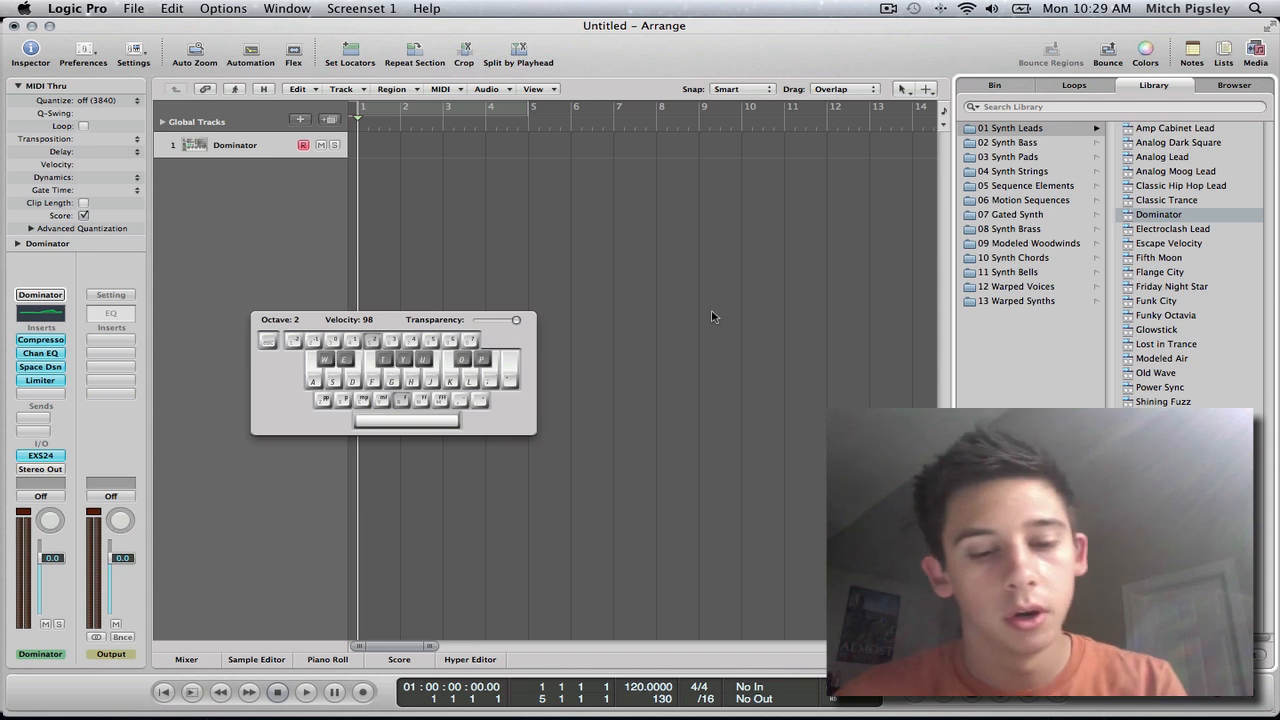
pyautogui.press('g')
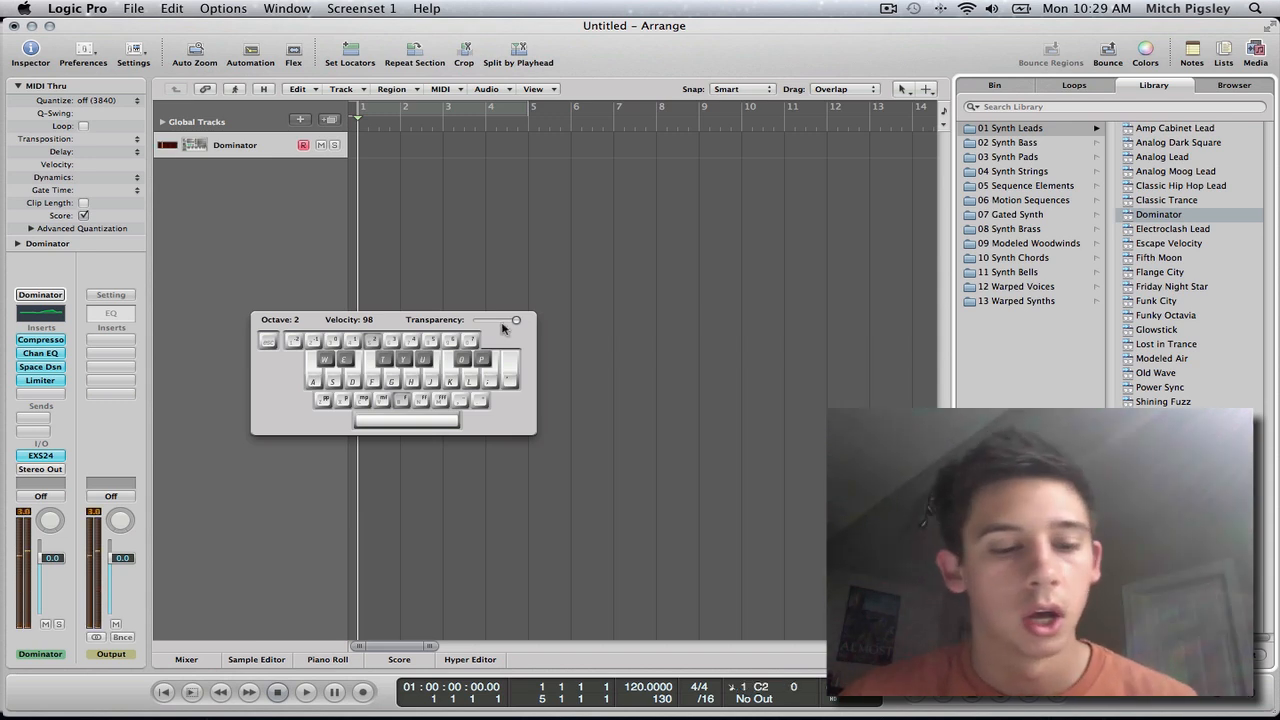
pyautogui.press('capslock')
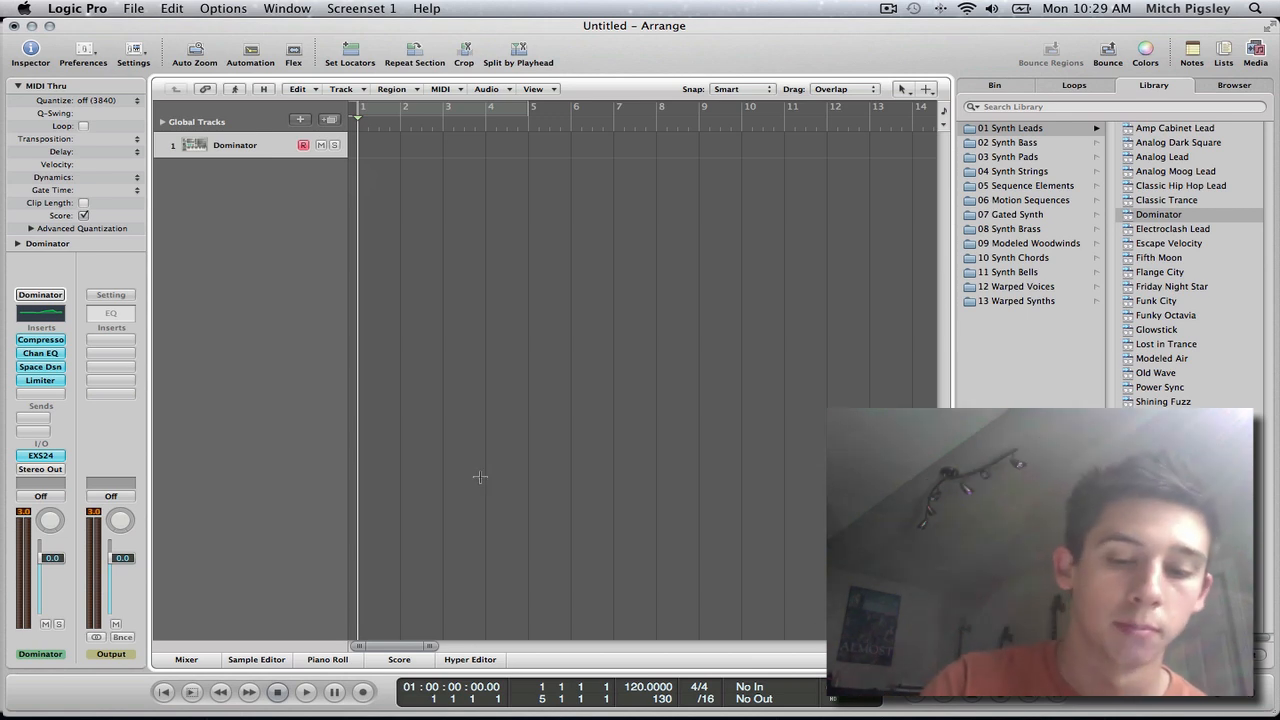
# Step: Open the Environment window and move it upward over the Arrange window
pyautogui.press('super+8')
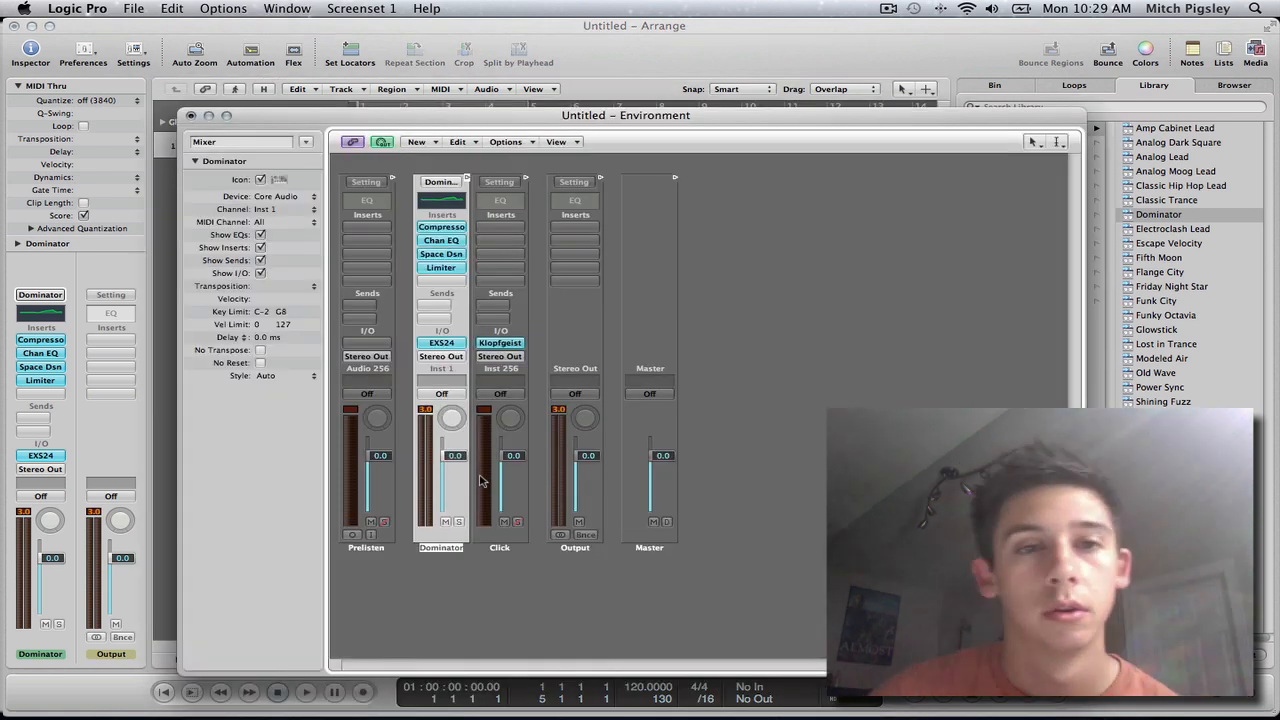
pyautogui.click(289, 10)
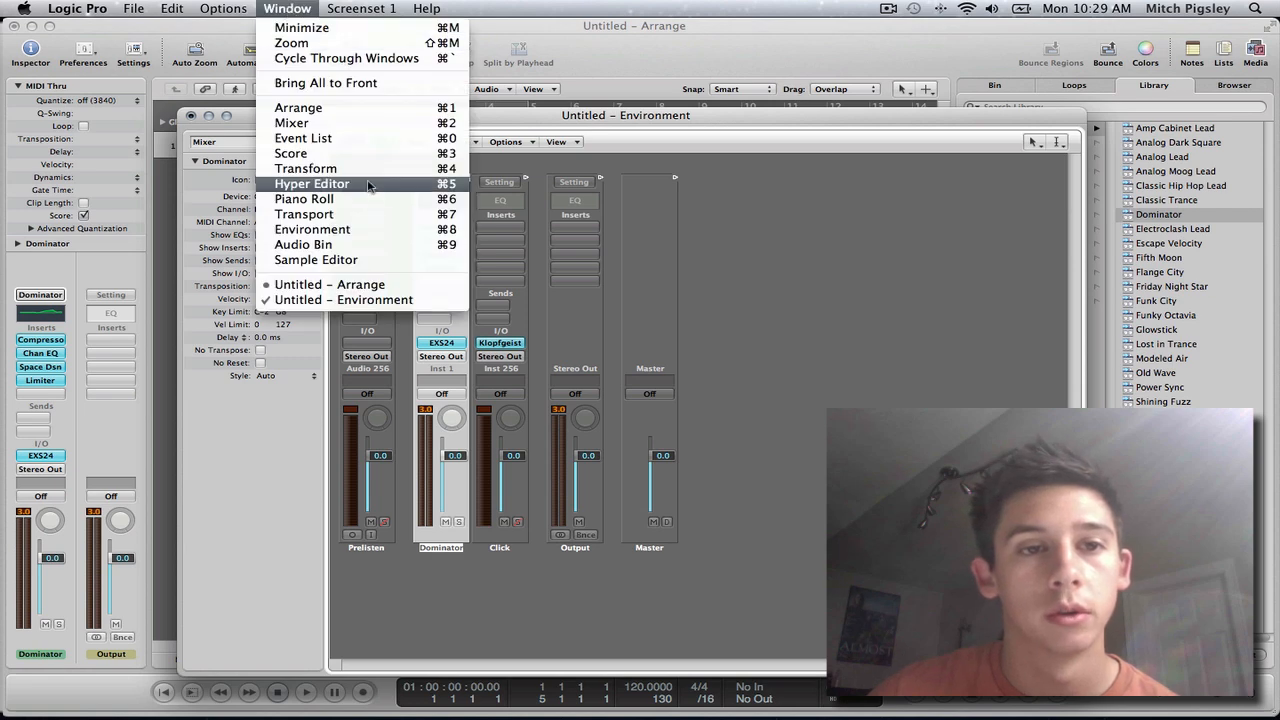
pyautogui.click(1008, 274)
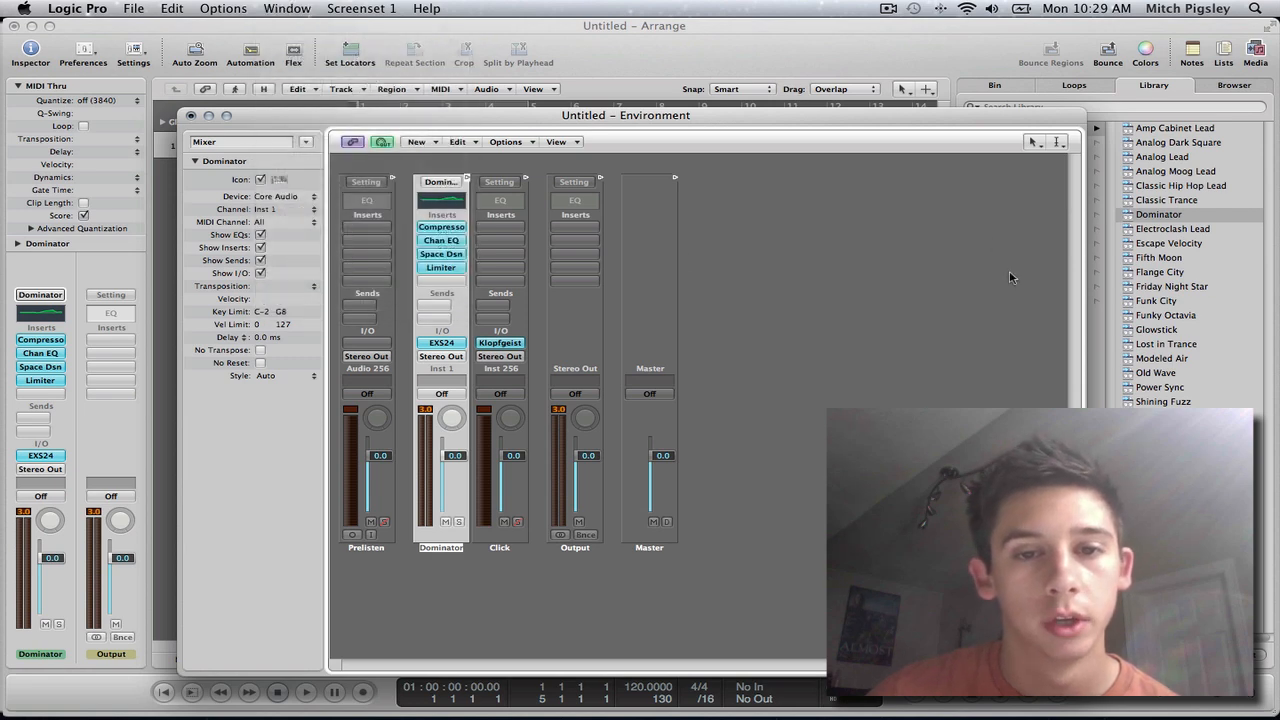
pyautogui.moveTo(699, 120); pyautogui.dragTo(706, 72)
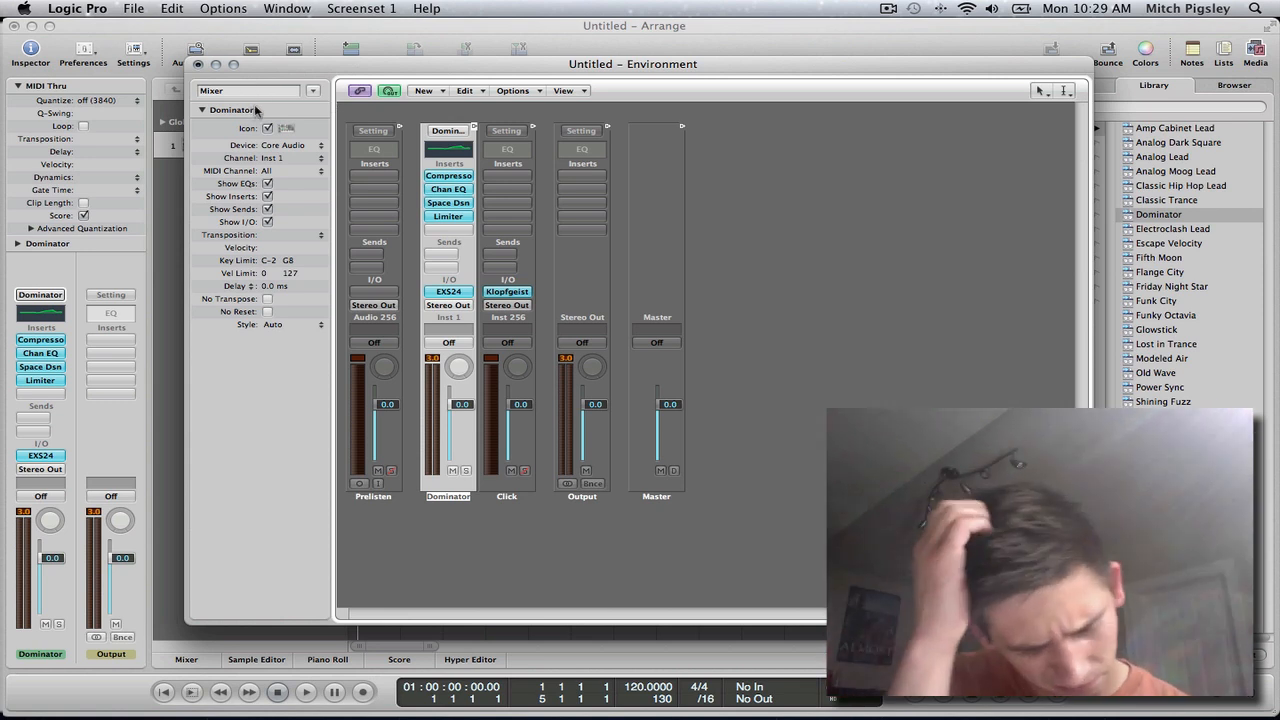
# Step: Look at the Environment's Click & Ports layer, and return to the Mixer layer
pyautogui.click(313, 91)
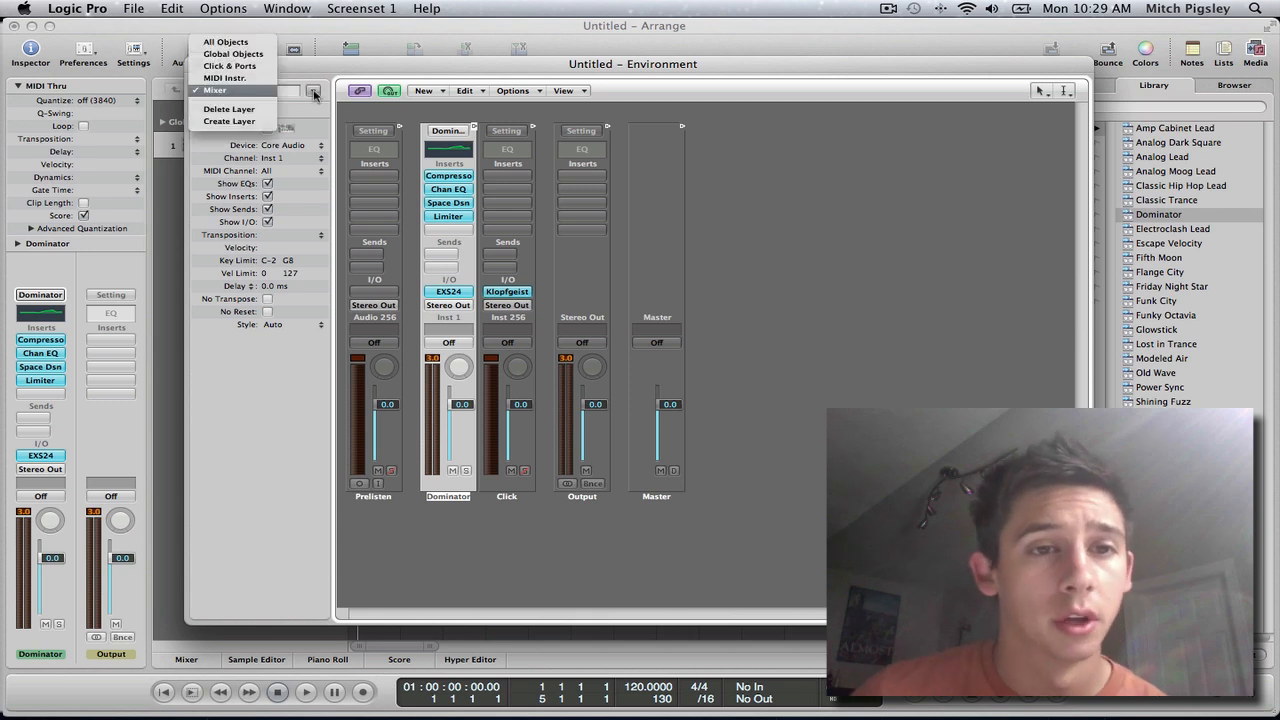
pyautogui.click(236, 66)
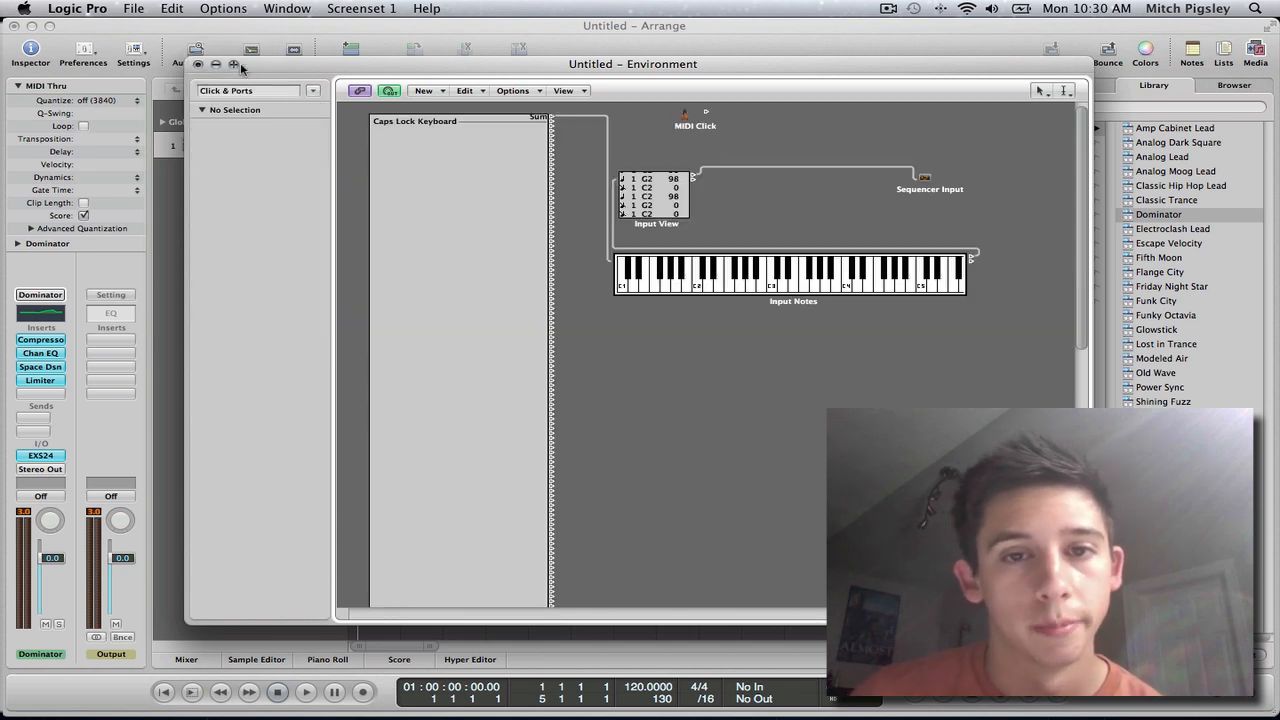
pyautogui.click(313, 91)
pyautogui.click(216, 114)
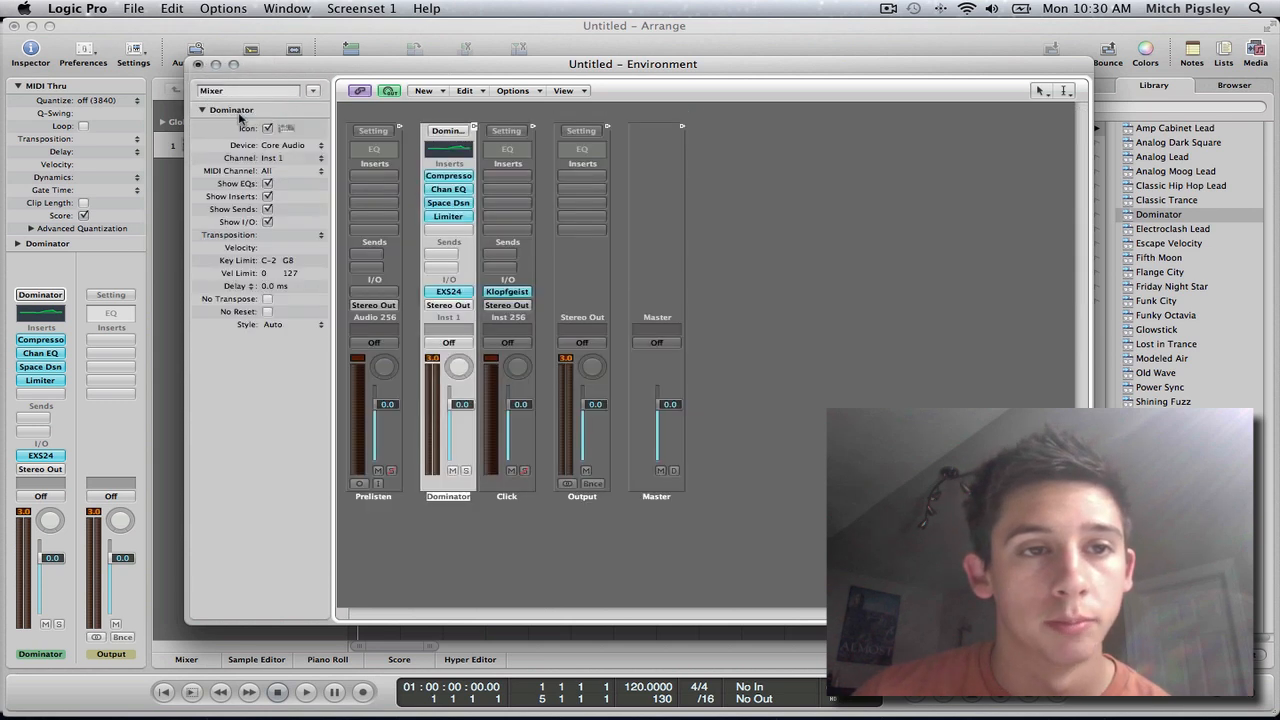
# Step: Add an Arpeggiator object to the Mixer layer and cable its output to the Dominator channel strip
pyautogui.click(443, 92)
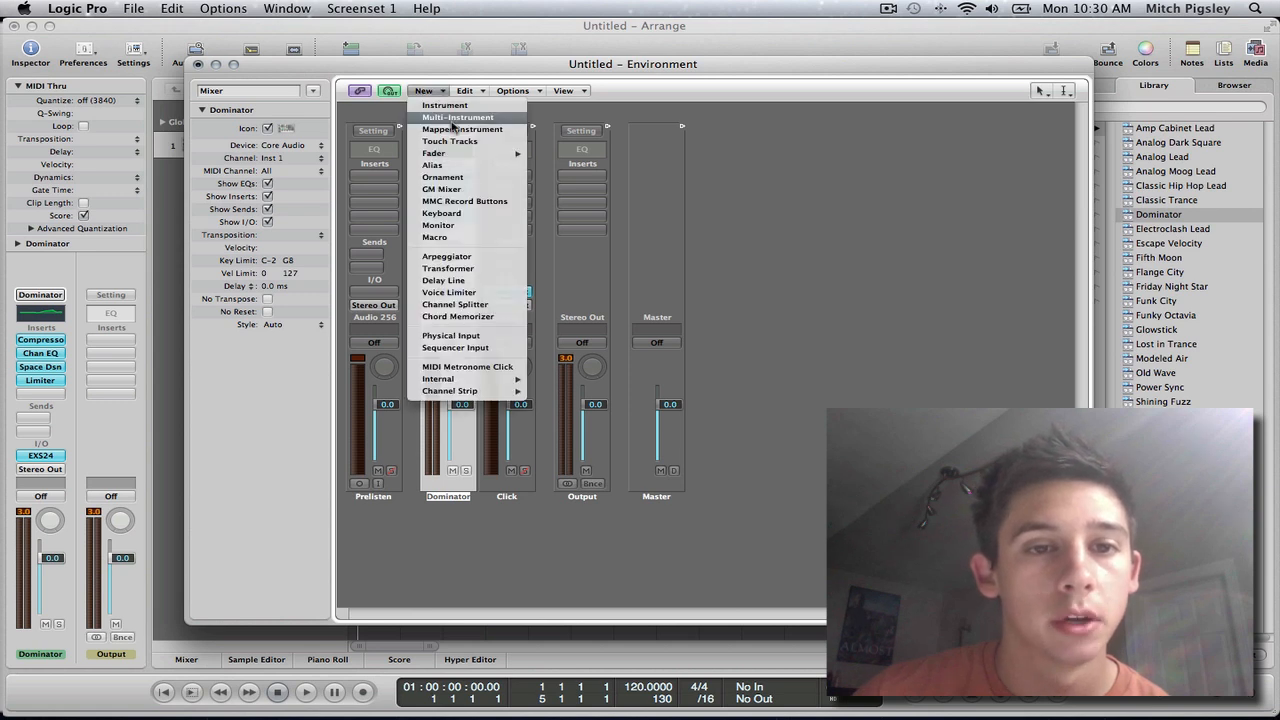
pyautogui.click(476, 259)
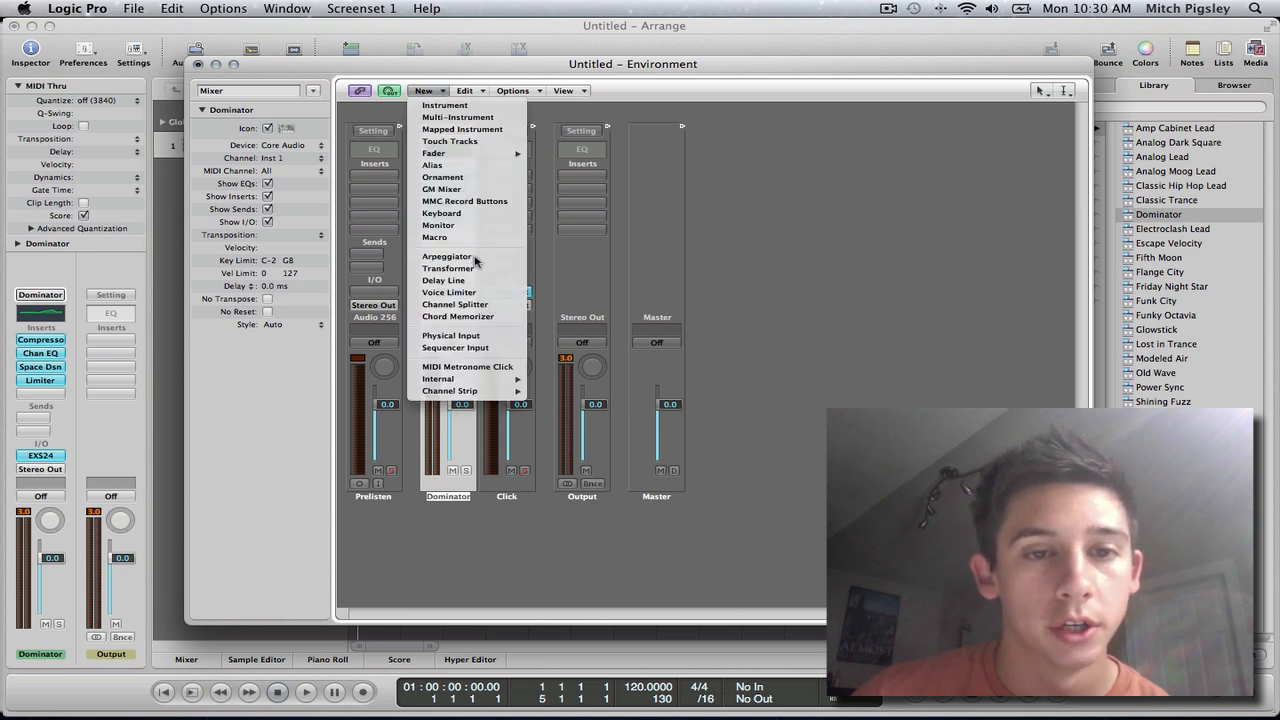
pyautogui.moveTo(740, 254); pyautogui.dragTo(448, 200)
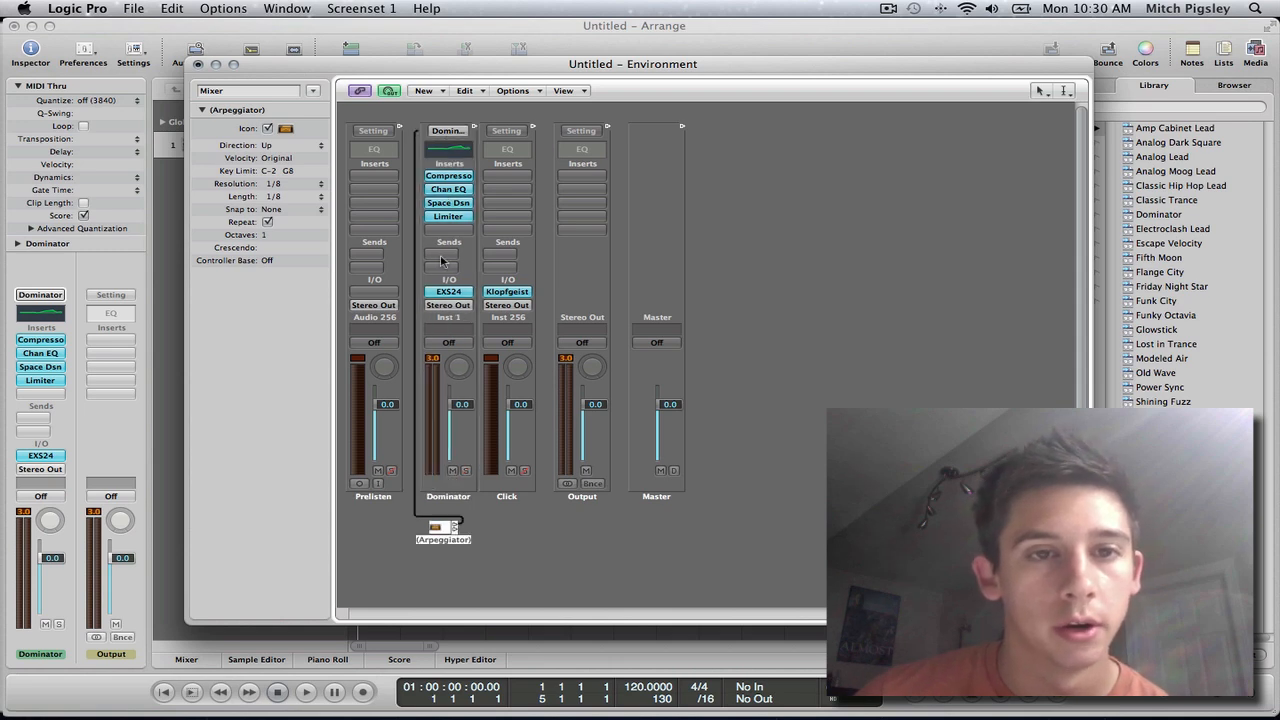
# Step: Create an Arrange track from the Arpeggiator object below the Dominator track, and close the Environment window
pyautogui.moveTo(517, 67); pyautogui.dragTo(595, 40)
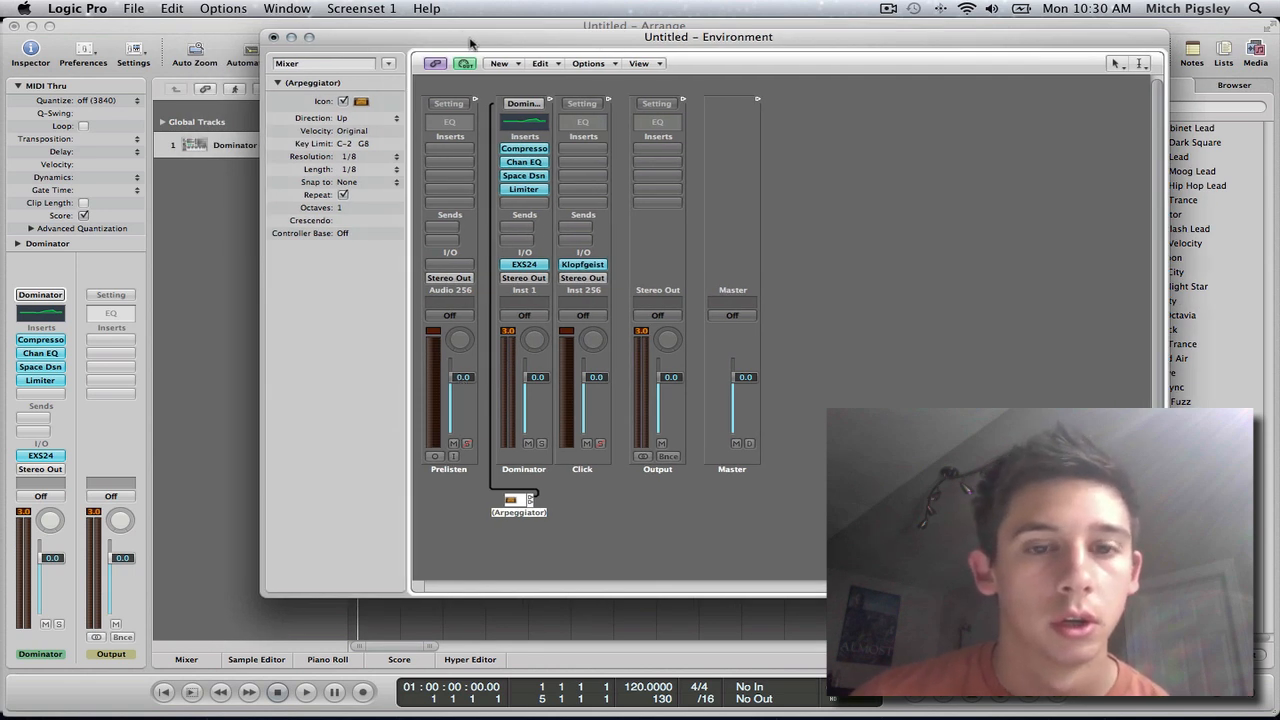
pyautogui.moveTo(464, 38); pyautogui.dragTo(650, 12)
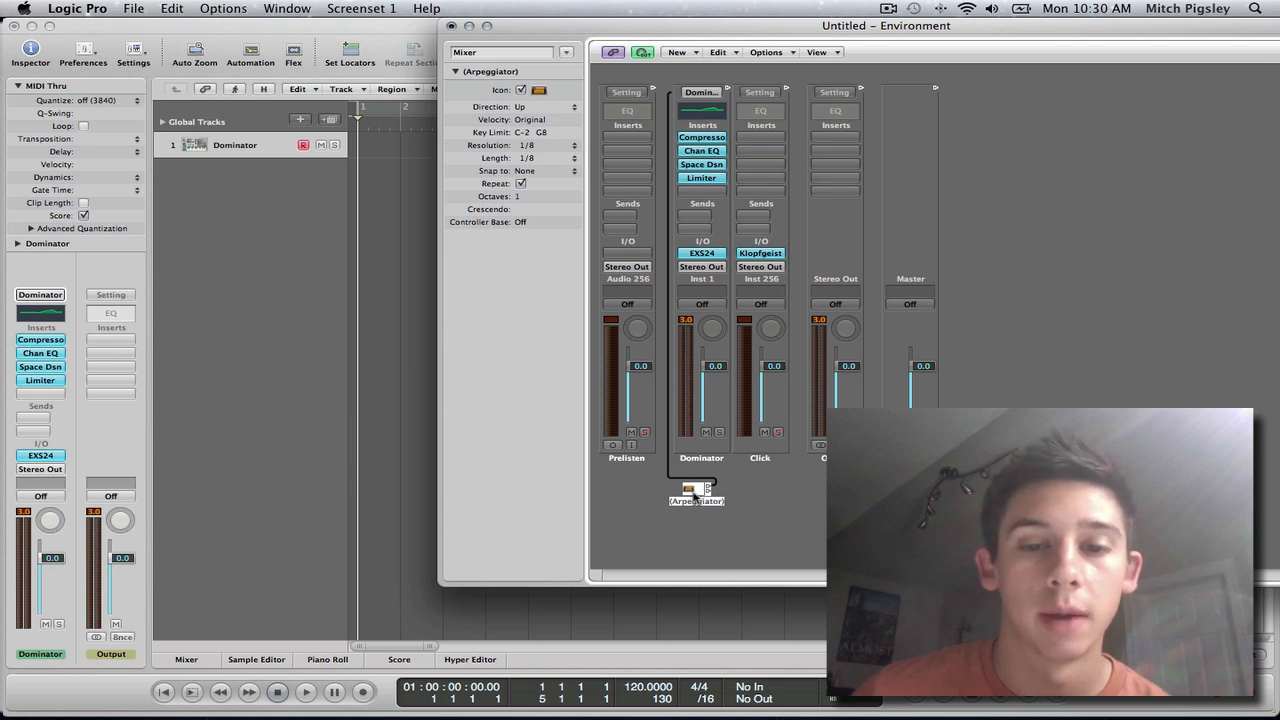
pyautogui.click(369, 351)
pyautogui.moveTo(237, 193); pyautogui.dragTo(254, 240)
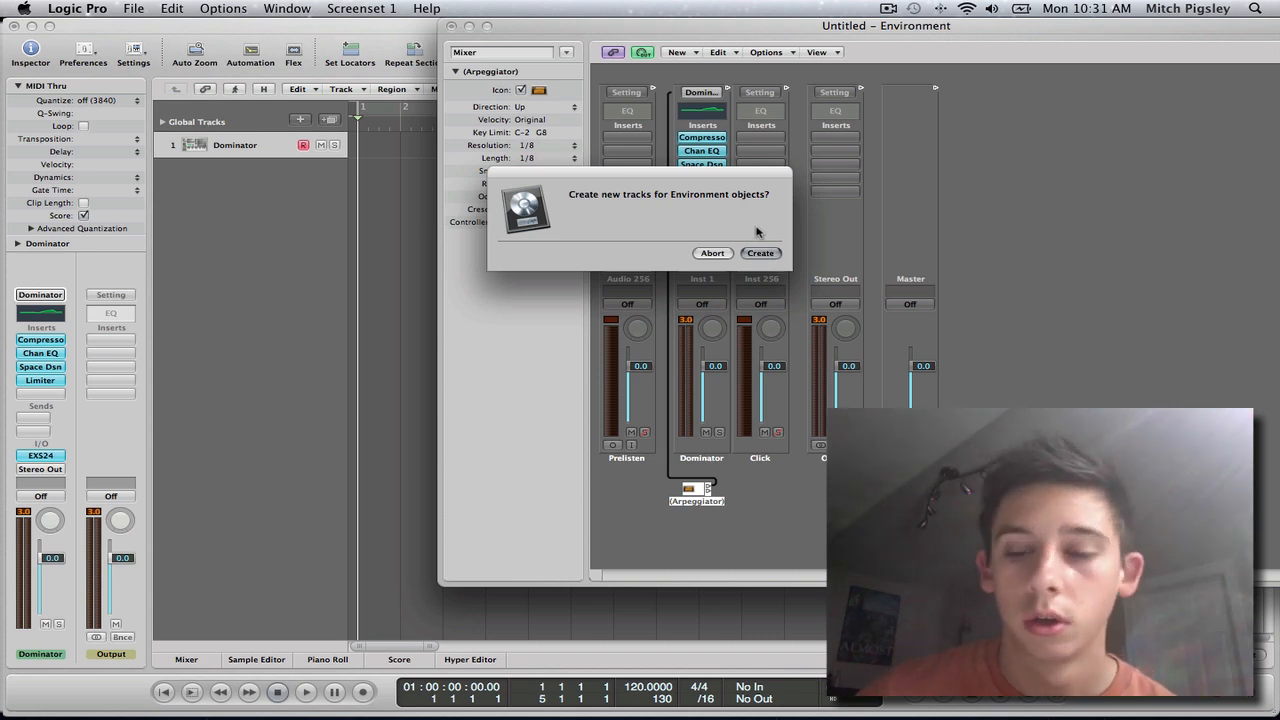
pyautogui.press('Return')
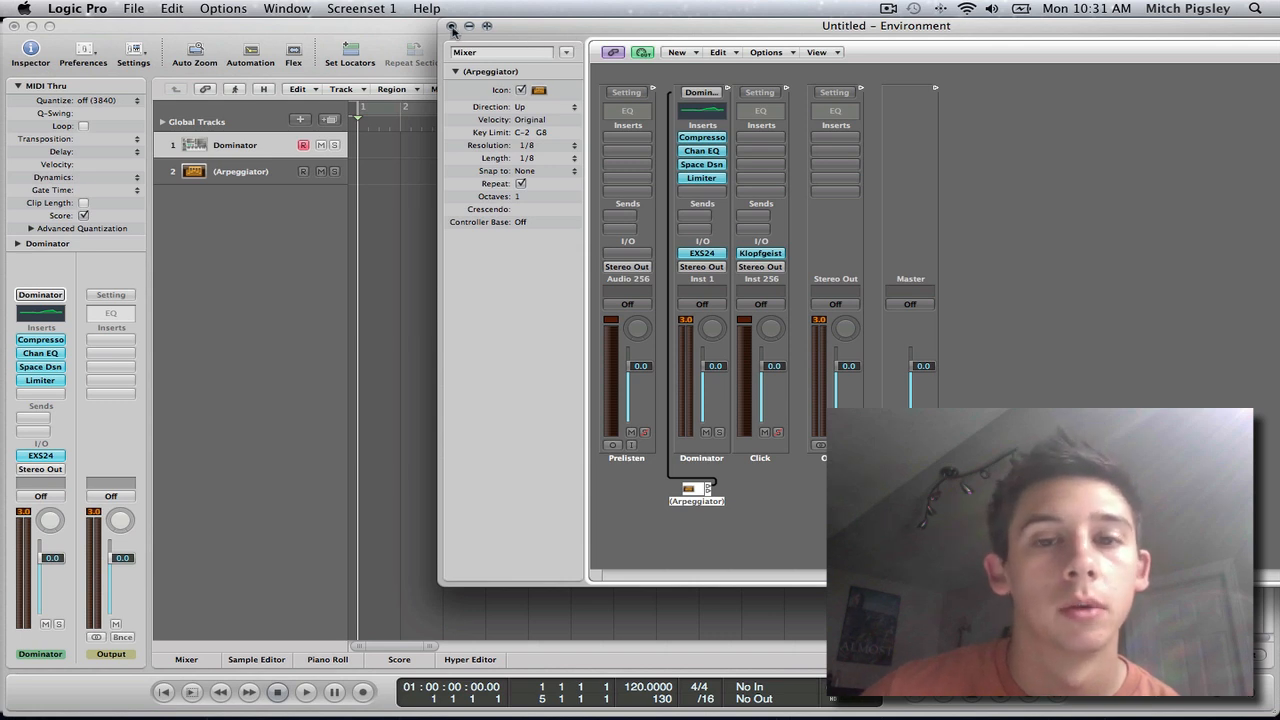
pyautogui.click(452, 28)
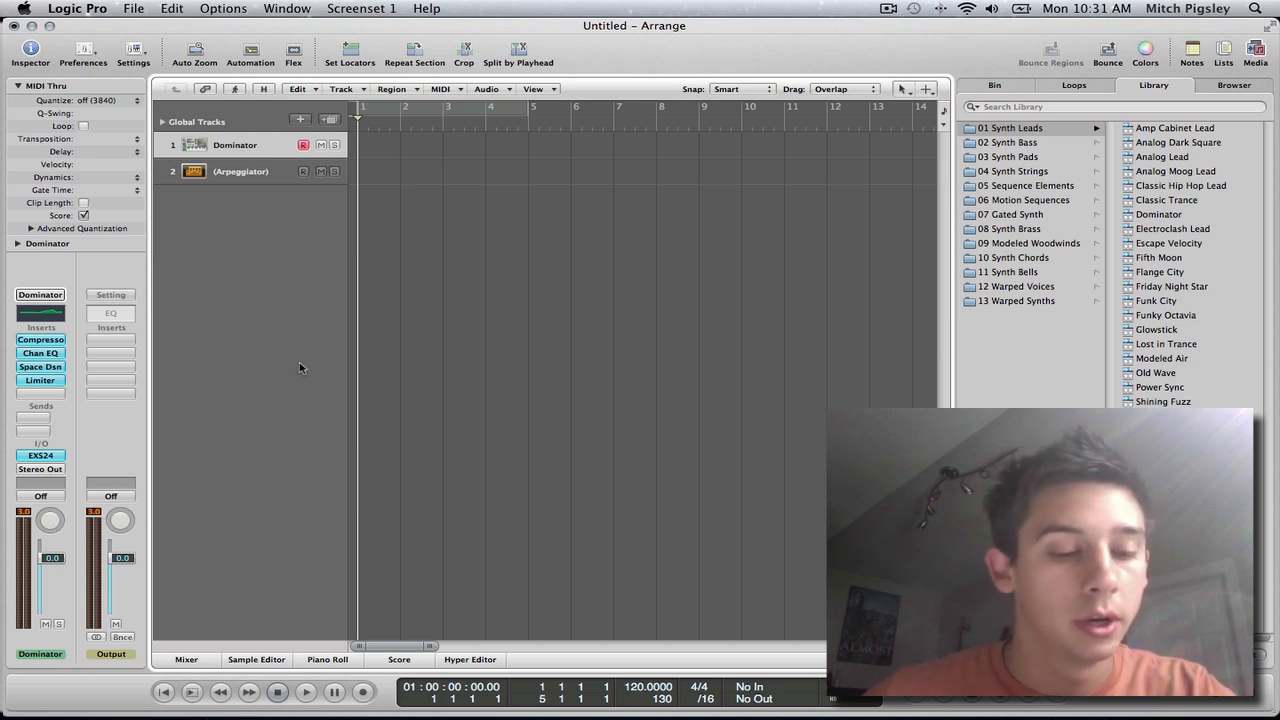
# Step: Play a few notes through the Dominator track with the Caps Lock Keyboard to hear it without arpeggiation
pyautogui.press('super+k')
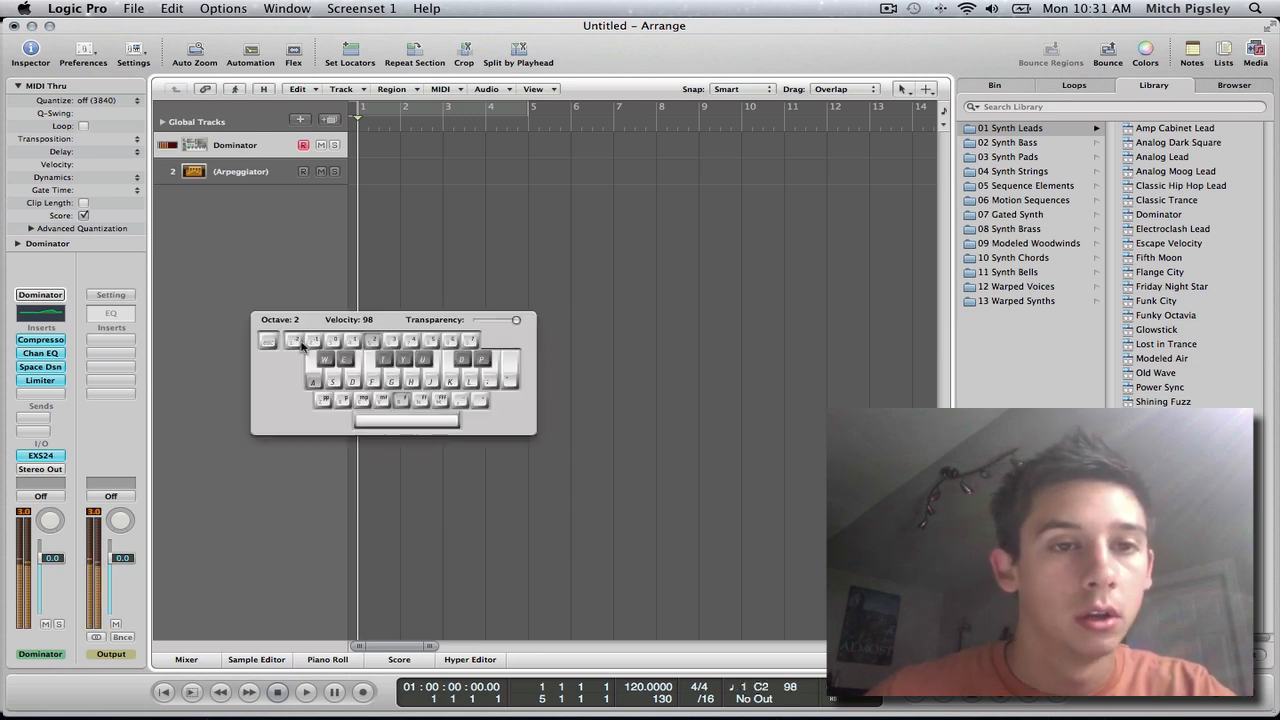
pyautogui.press('d')
pyautogui.press('a')
pyautogui.press('d')
pyautogui.press('g')
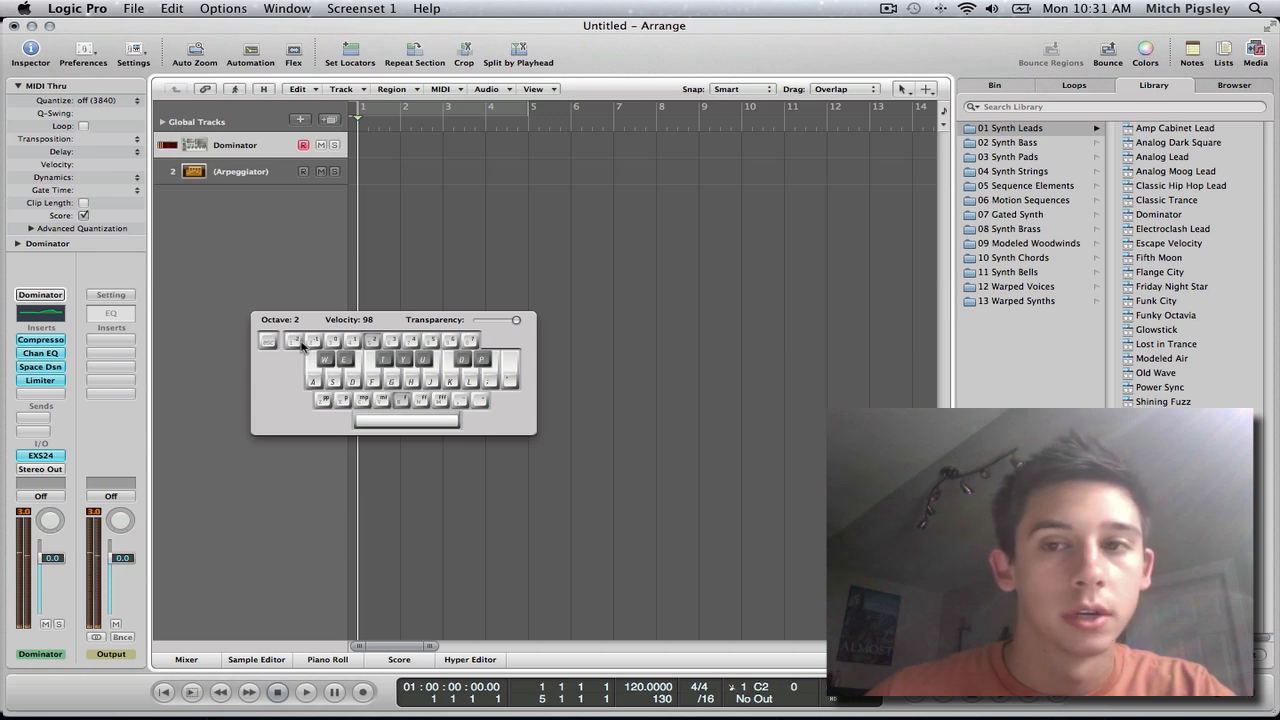
# Step: Select the Arpeggiator track, test it with the on-screen keyboard, and expand its parameters in the Inspector
pyautogui.click(274, 174)
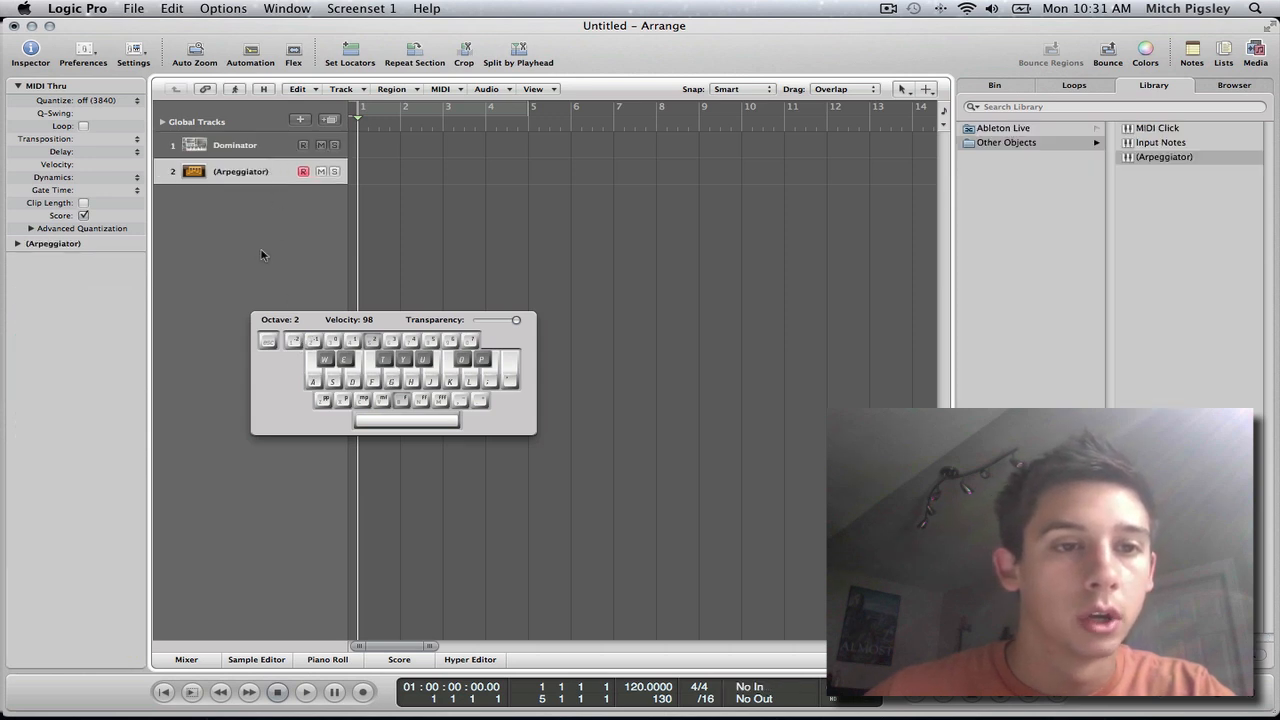
pyautogui.press('a')
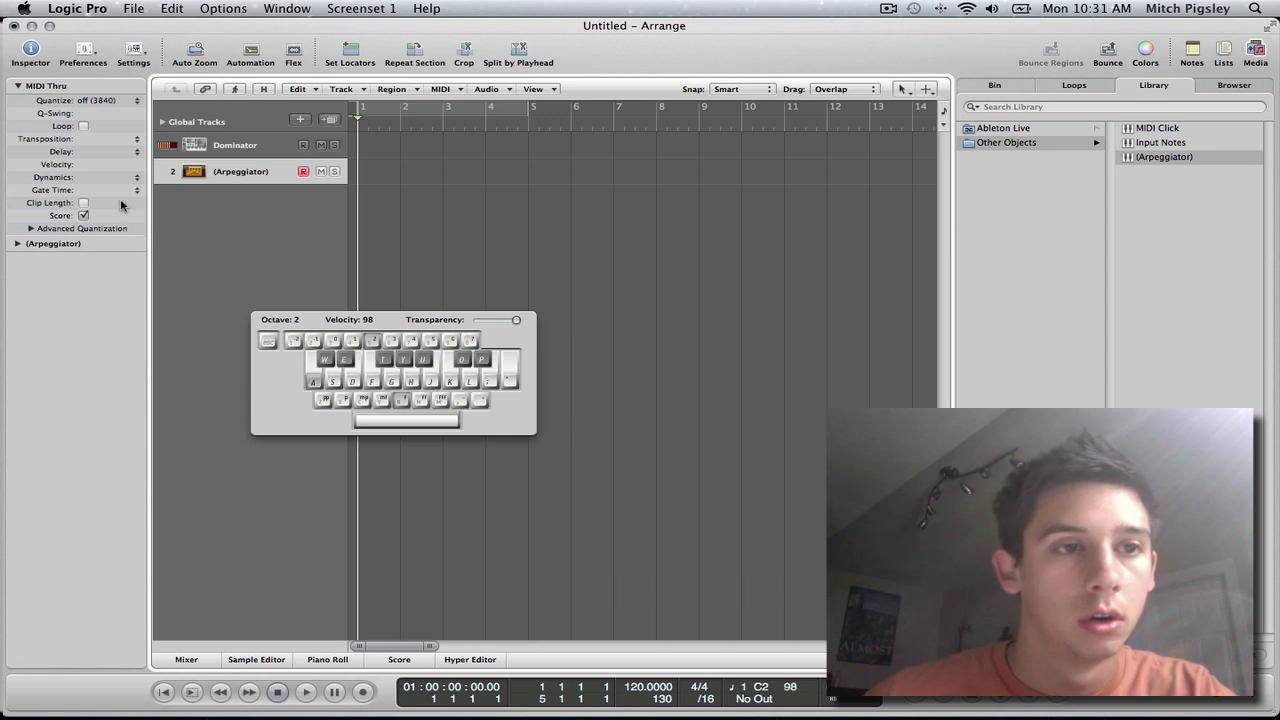
pyautogui.click(17, 243)
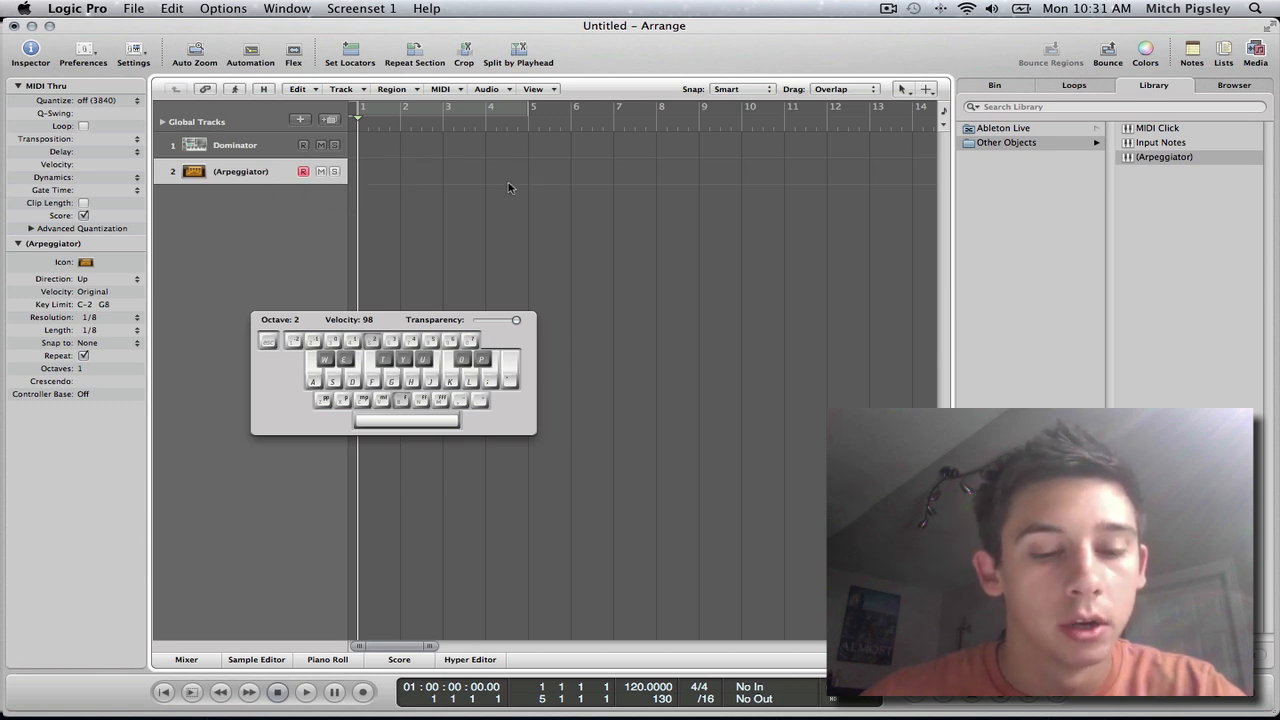
# Step: Try a MIDI recording on the Arpeggiator track starting at bar 1, and delete the recorded region
pyautogui.click(398, 126)
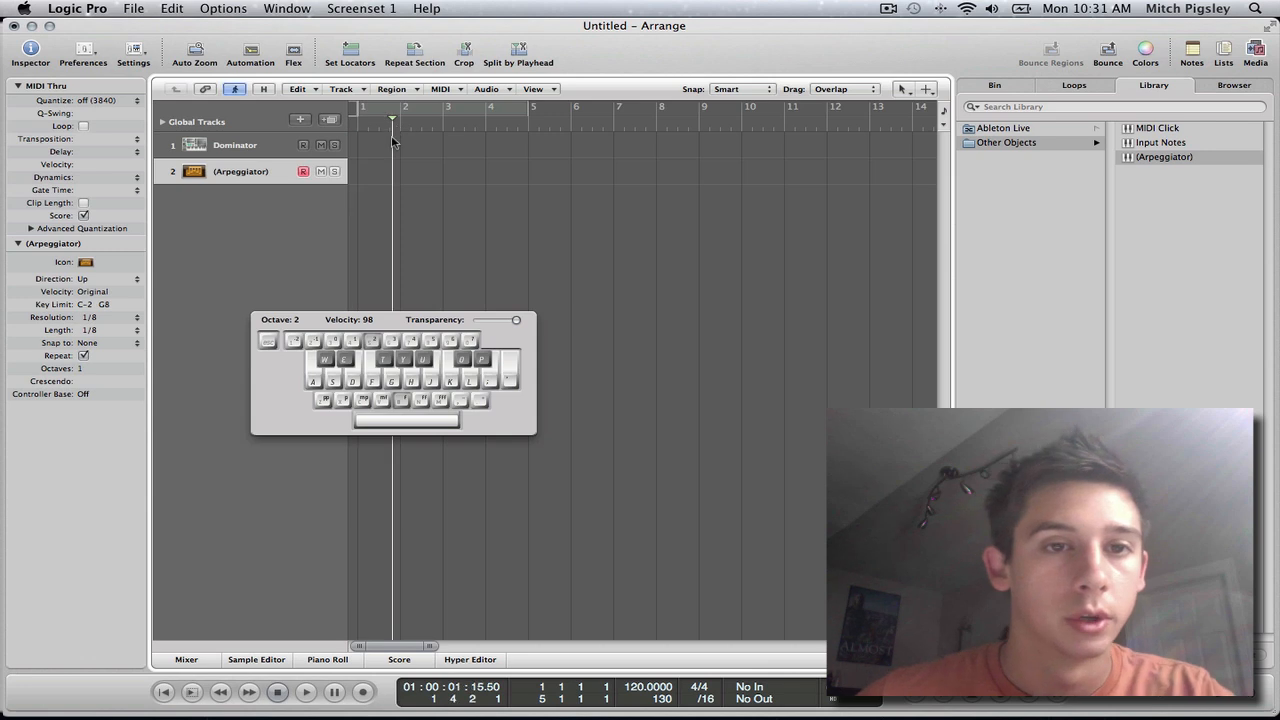
pyautogui.press('r')
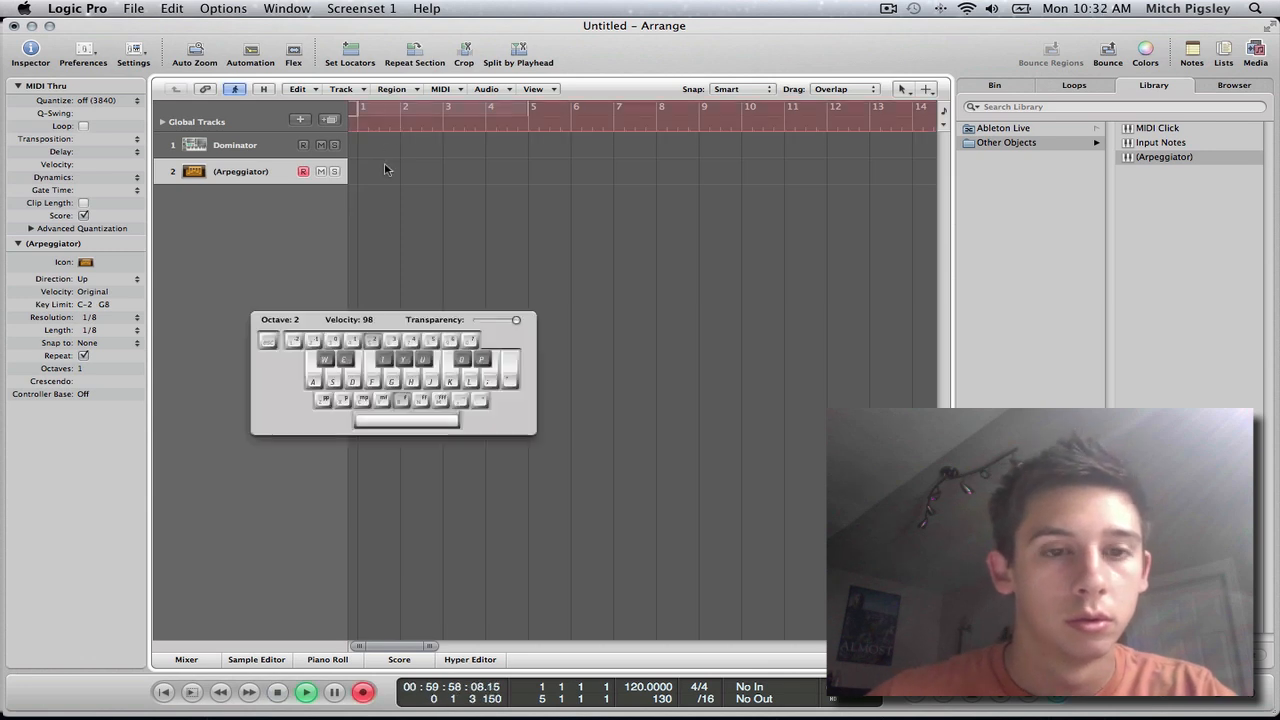
pyautogui.press('a')
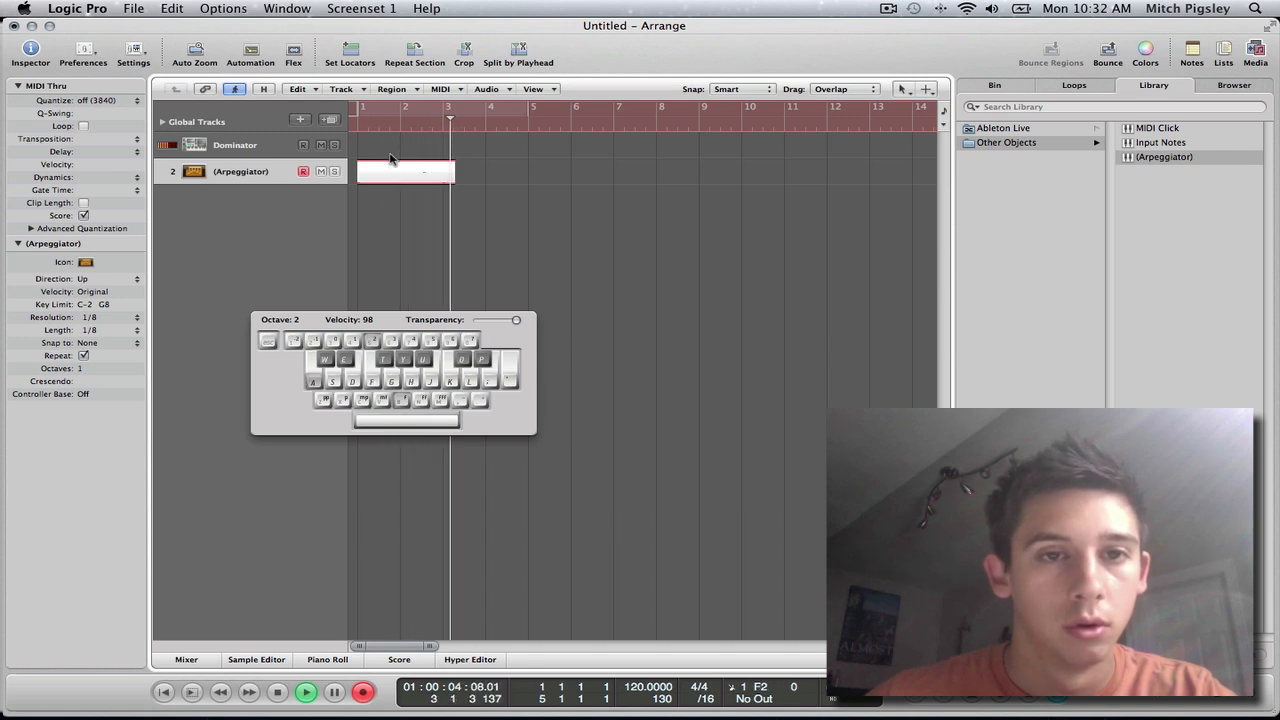
pyautogui.press('space')
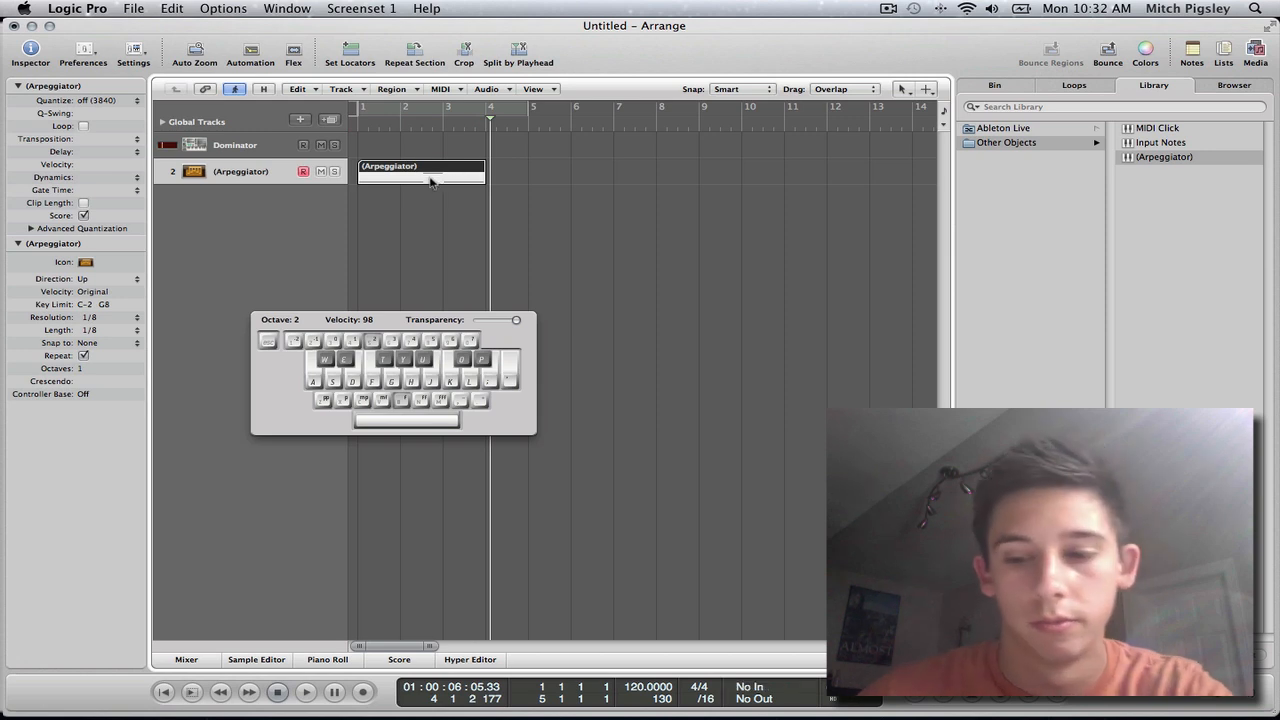
pyautogui.press('BackSpace')
# Step: Record a MIDI region with the on-screen keyboard on the Arpeggiator track, spanning bars 2 to 5
pyautogui.click(391, 125)
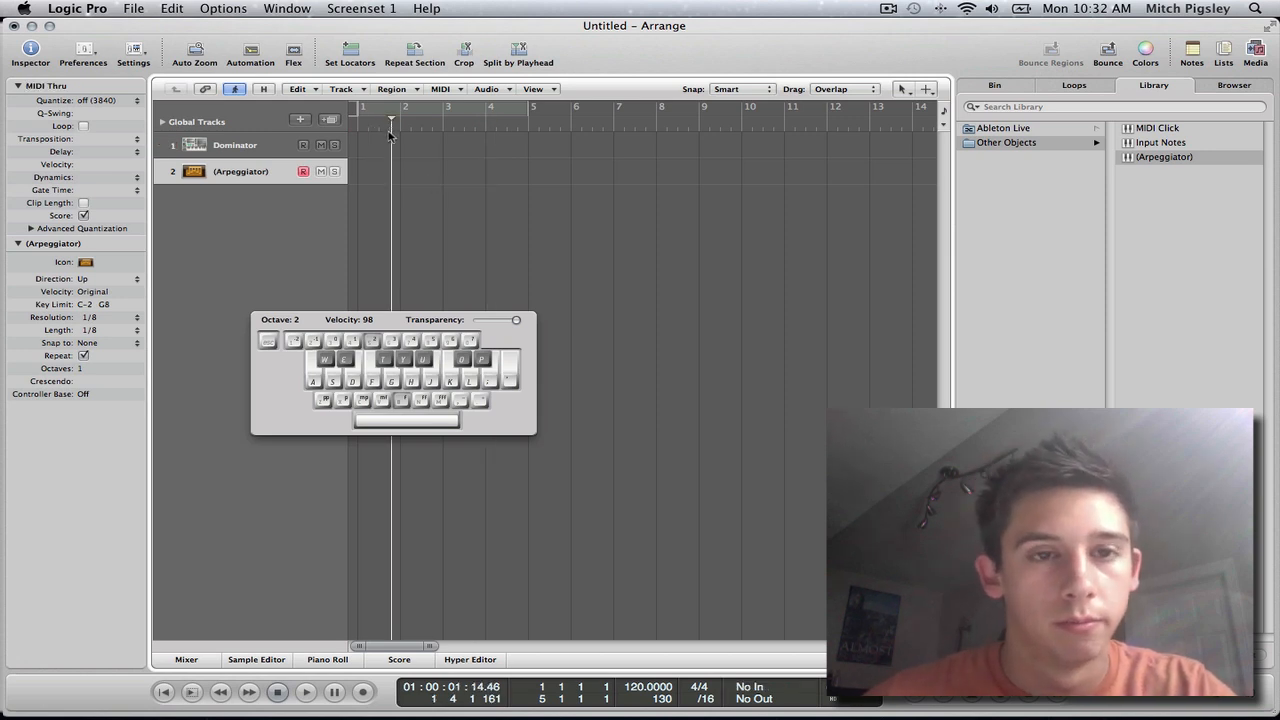
pyautogui.press('r')
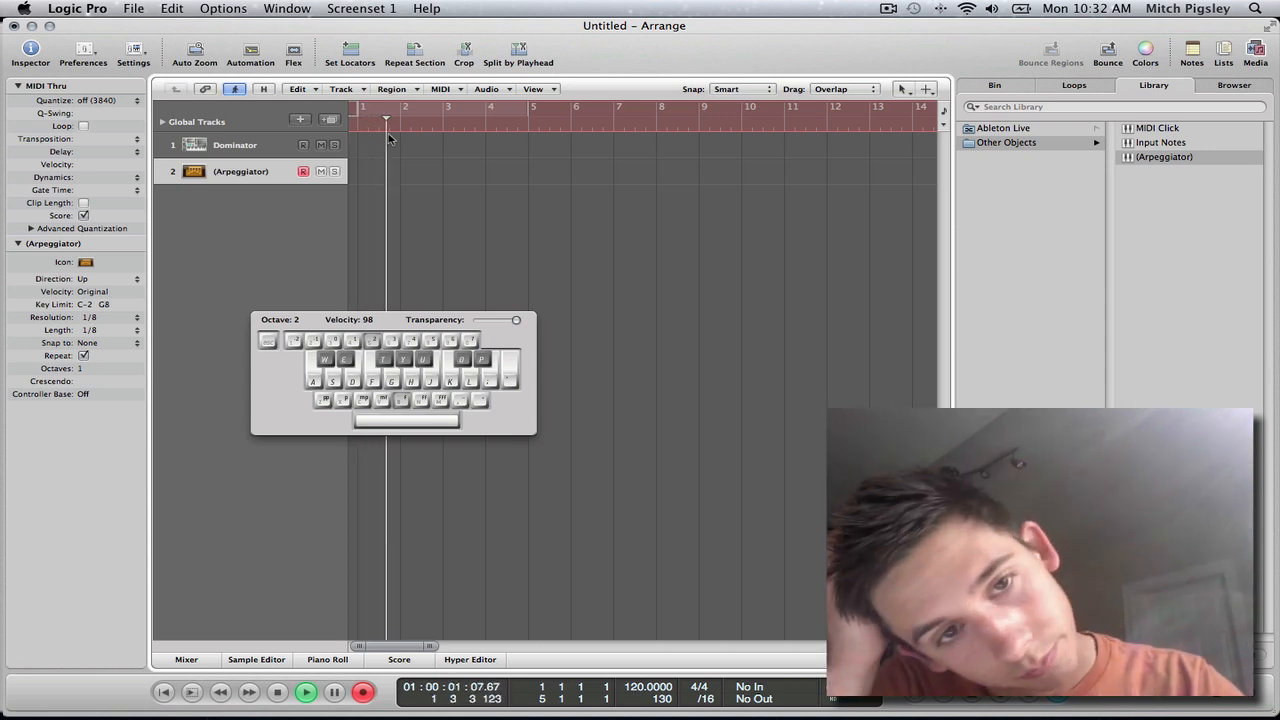
pyautogui.press('a')
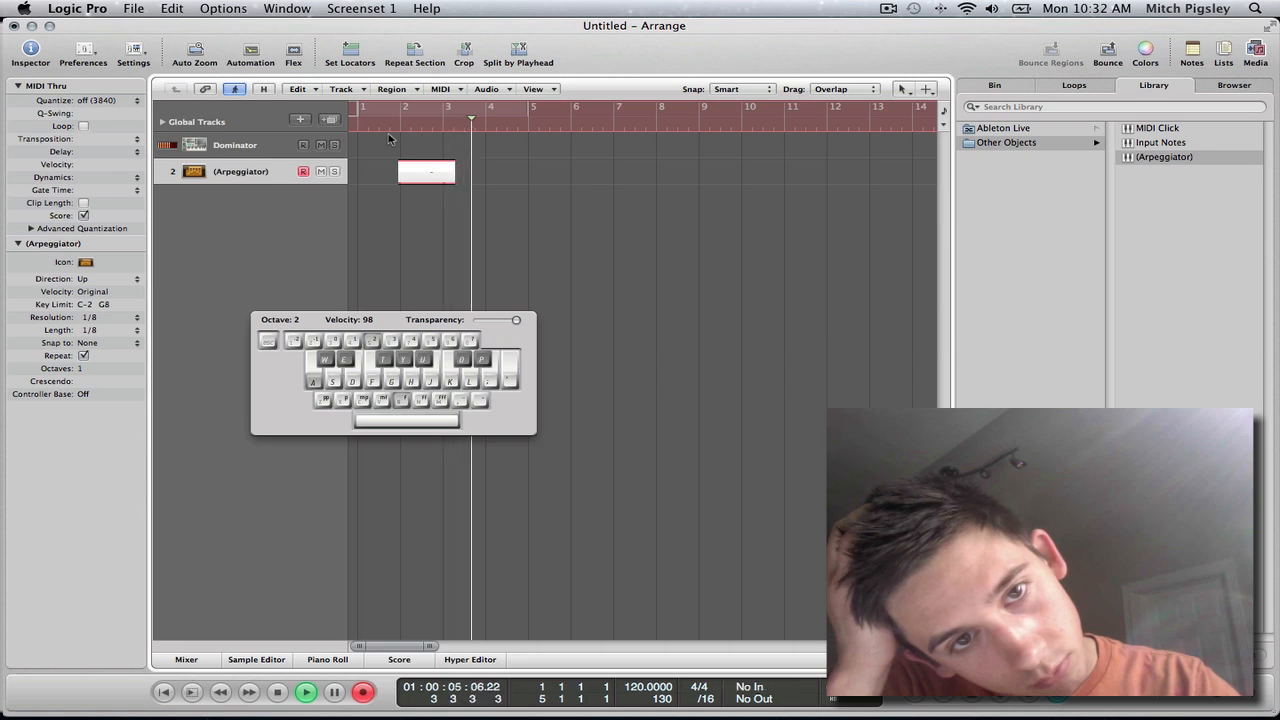
pyautogui.press('space')
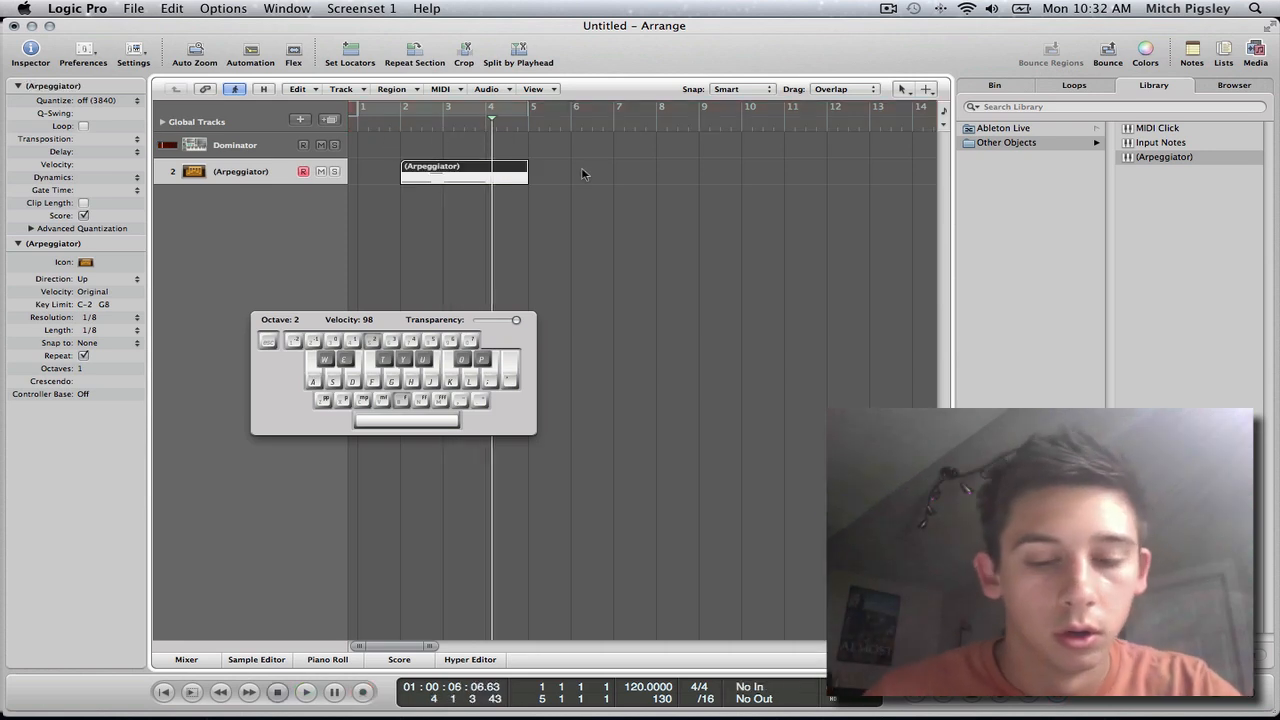
# Step: Hide the on-screen keyboard and trim the Arpeggiator region so that it ends at bar 4
pyautogui.press('capslock')
pyautogui.press('Escape')
pyautogui.press('8')
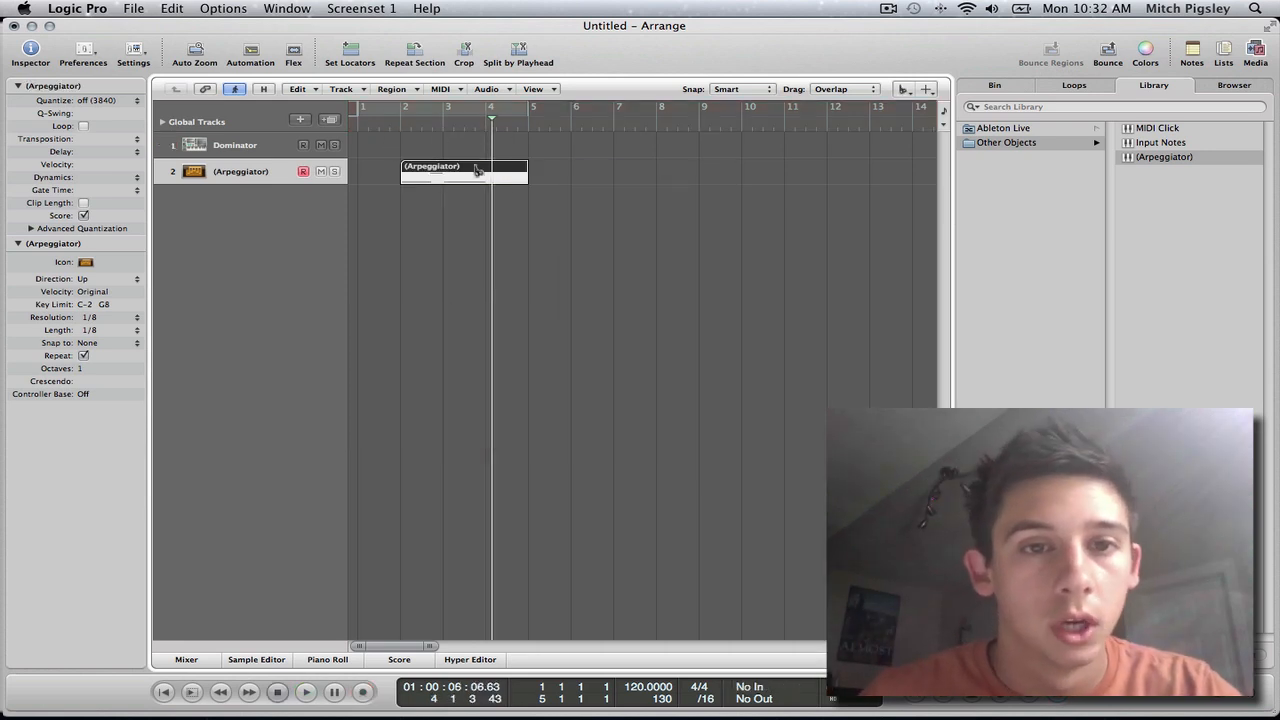
pyautogui.moveTo(487, 172); pyautogui.dragTo(494, 329)
pyautogui.click(496, 327)
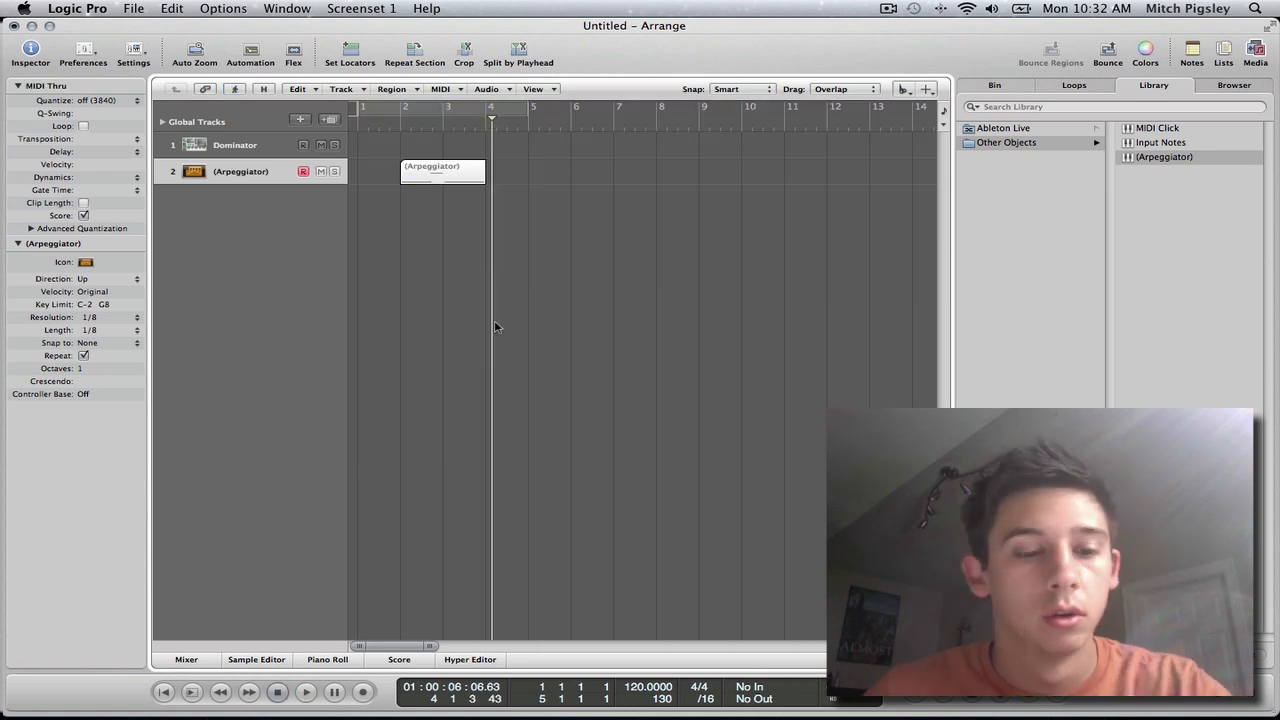
# Step: Open the Arpeggiator region in the Piano Roll, hide the Media area, and enlarge the note editor
pyautogui.doubleClick(440, 176)
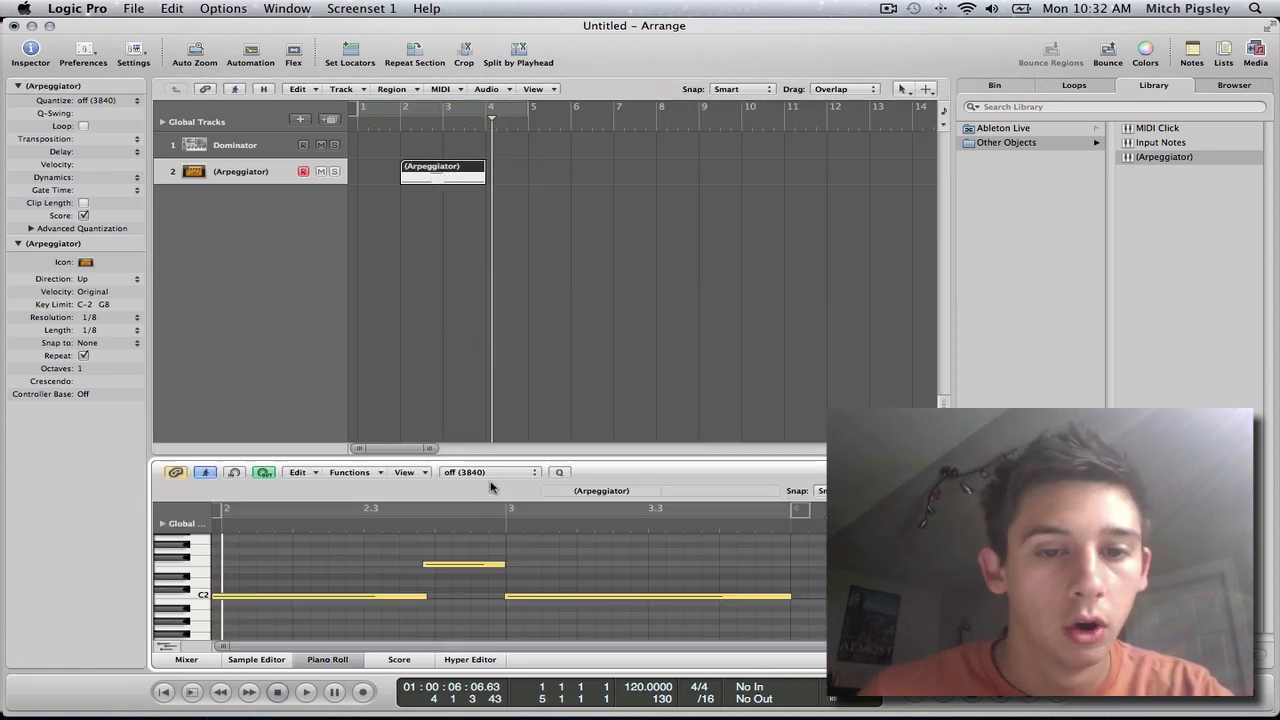
pyautogui.click(493, 455)
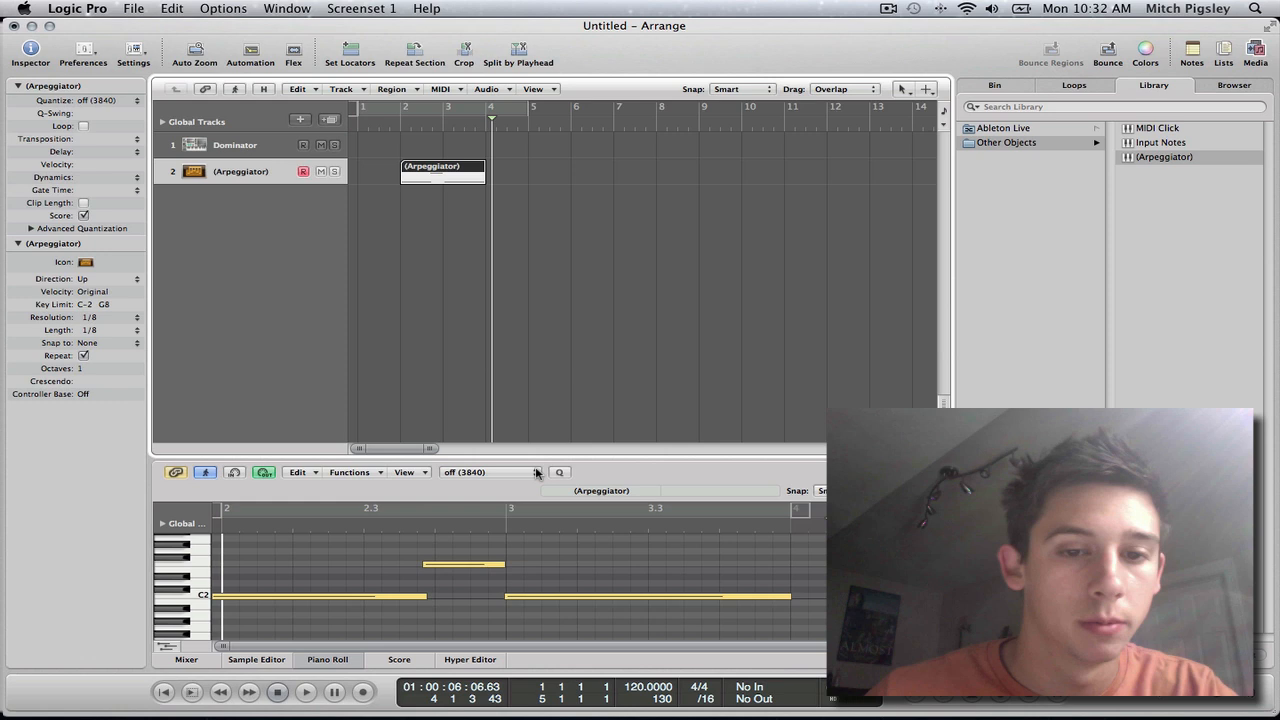
pyautogui.click(1255, 55)
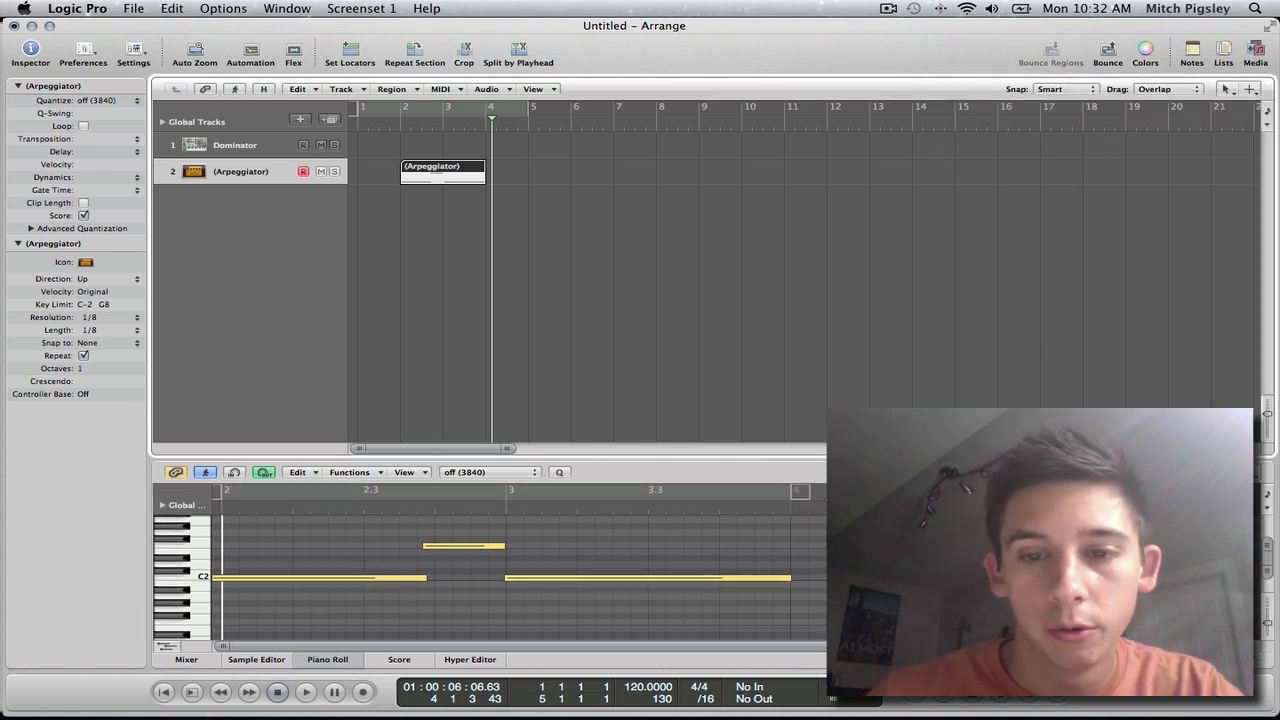
pyautogui.moveTo(906, 457); pyautogui.dragTo(914, 276)
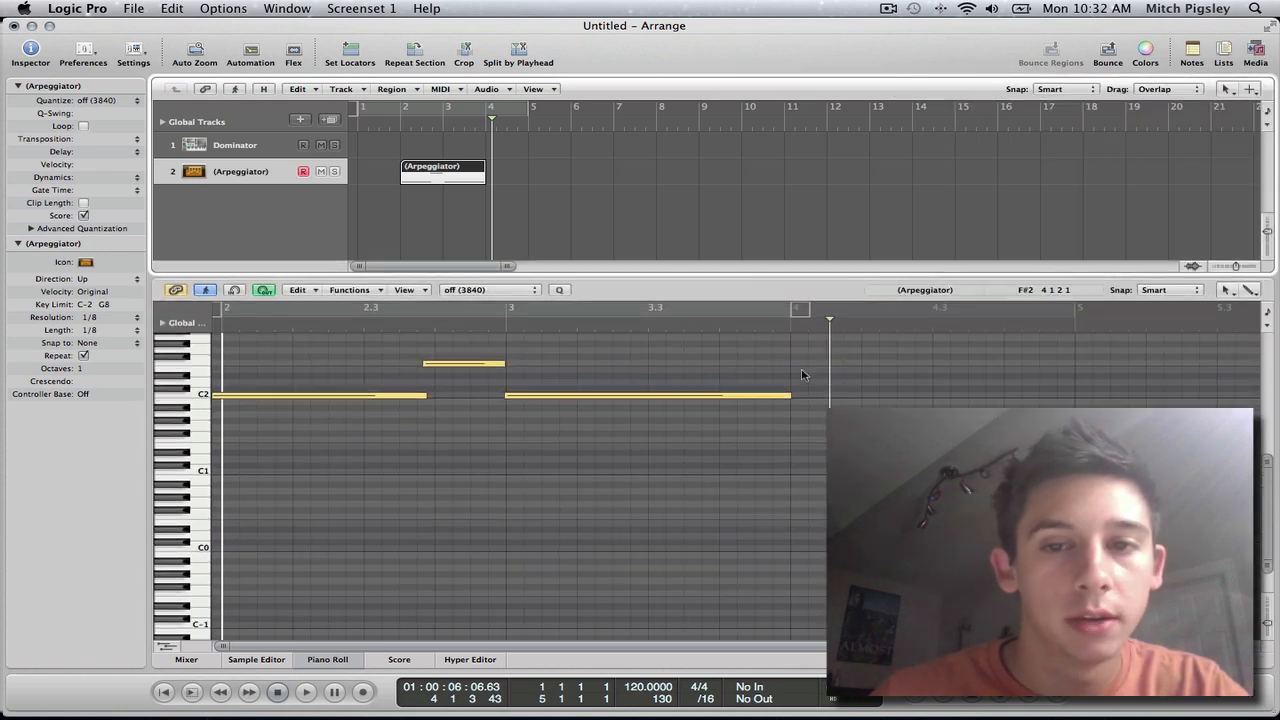
pyautogui.scroll(-2, 797, 424)
pyautogui.scroll(4, 510, 537)
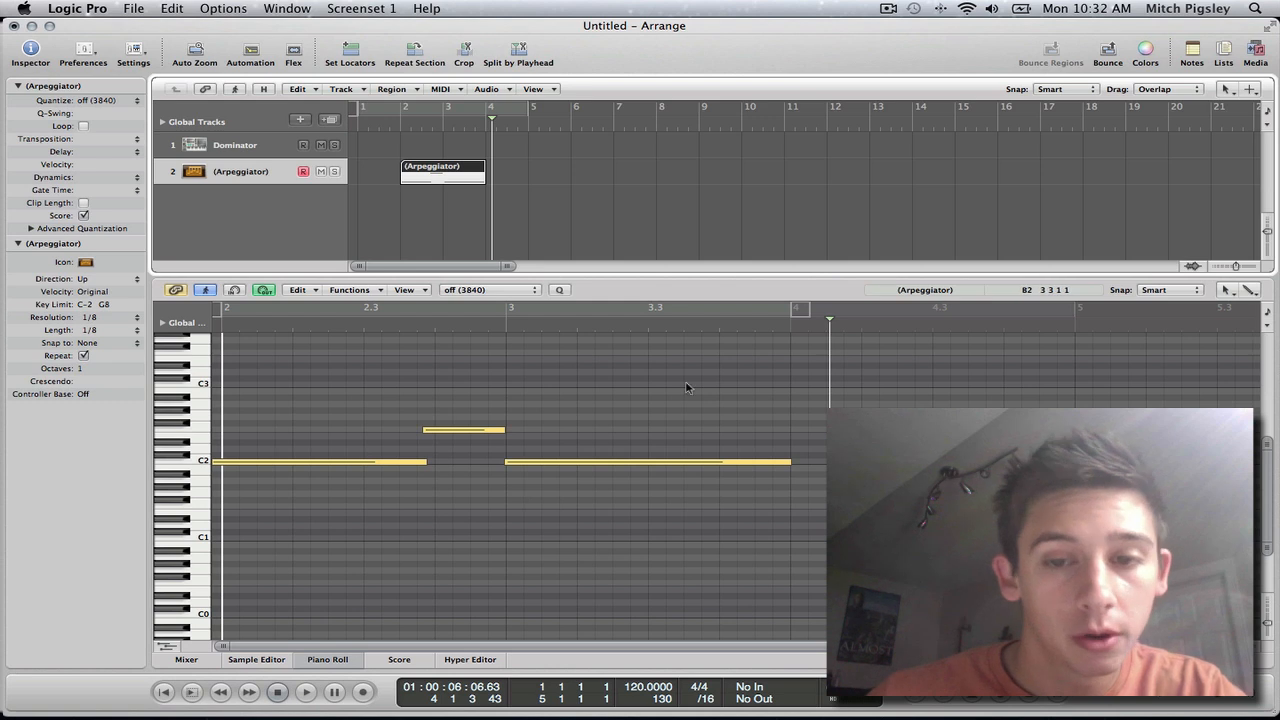
# Step: Quantize all three notes of the region to 1/4-Note and close the Piano Roll
pyautogui.moveTo(722, 371); pyautogui.dragTo(263, 468)
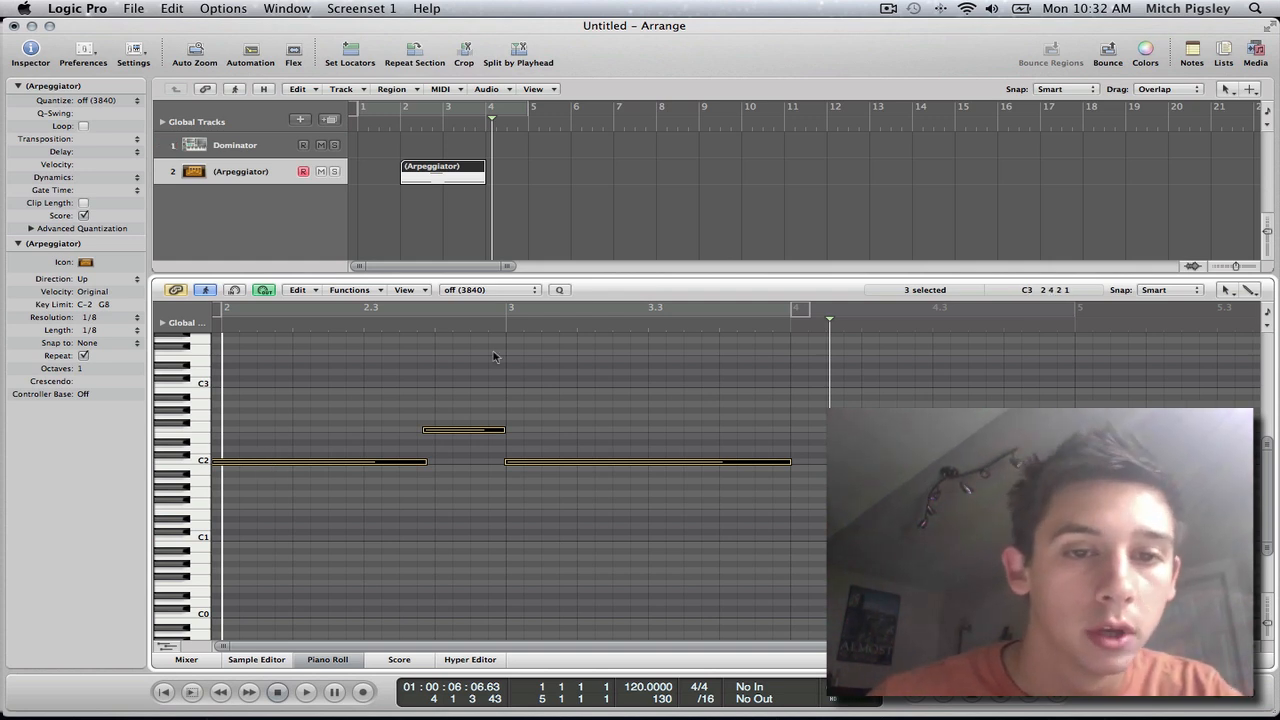
pyautogui.click(517, 292)
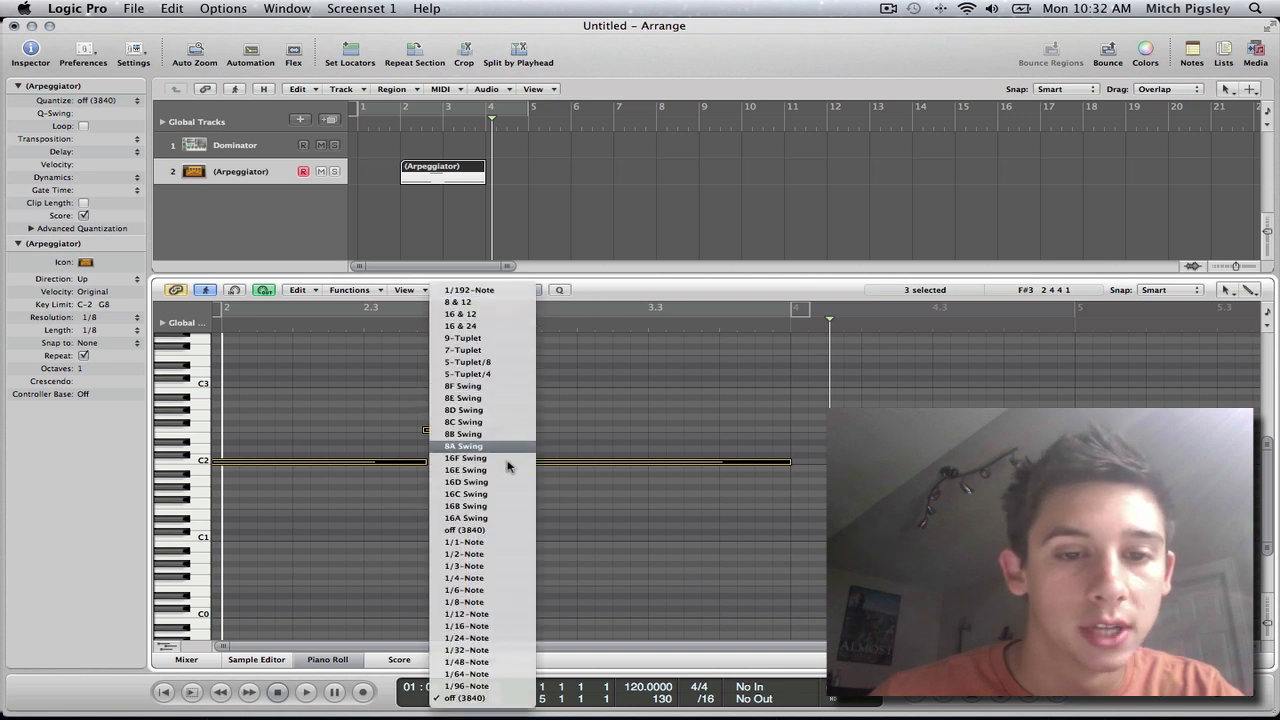
pyautogui.click(495, 578)
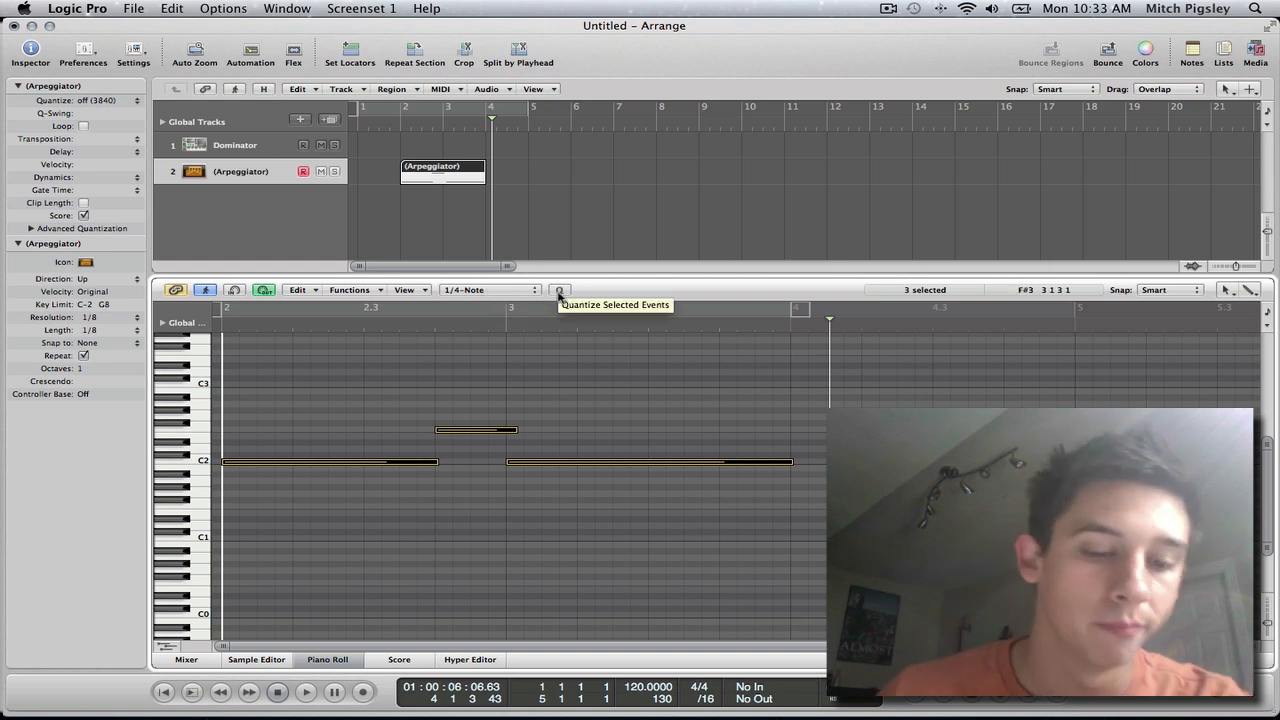
pyautogui.click(330, 660)
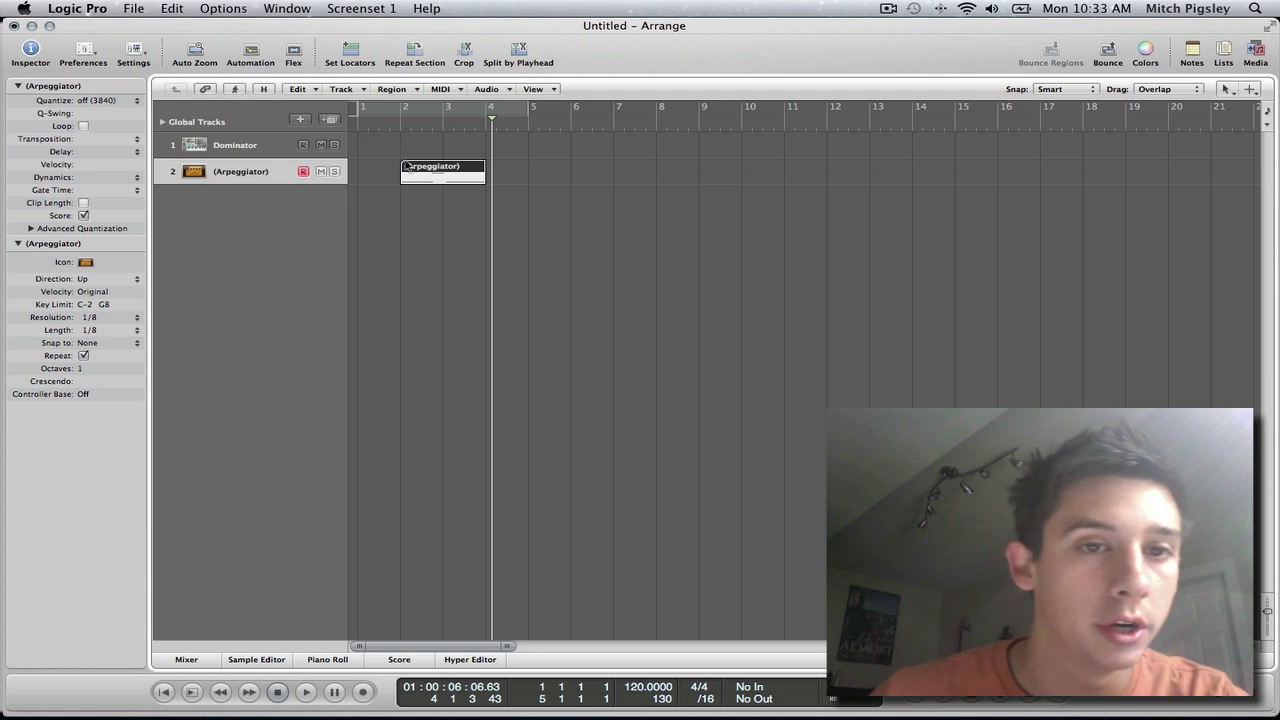
# Step: Play back the quantized region from just before bar 2, and set the Arpeggiator's octaves to 4
pyautogui.click(393, 128)
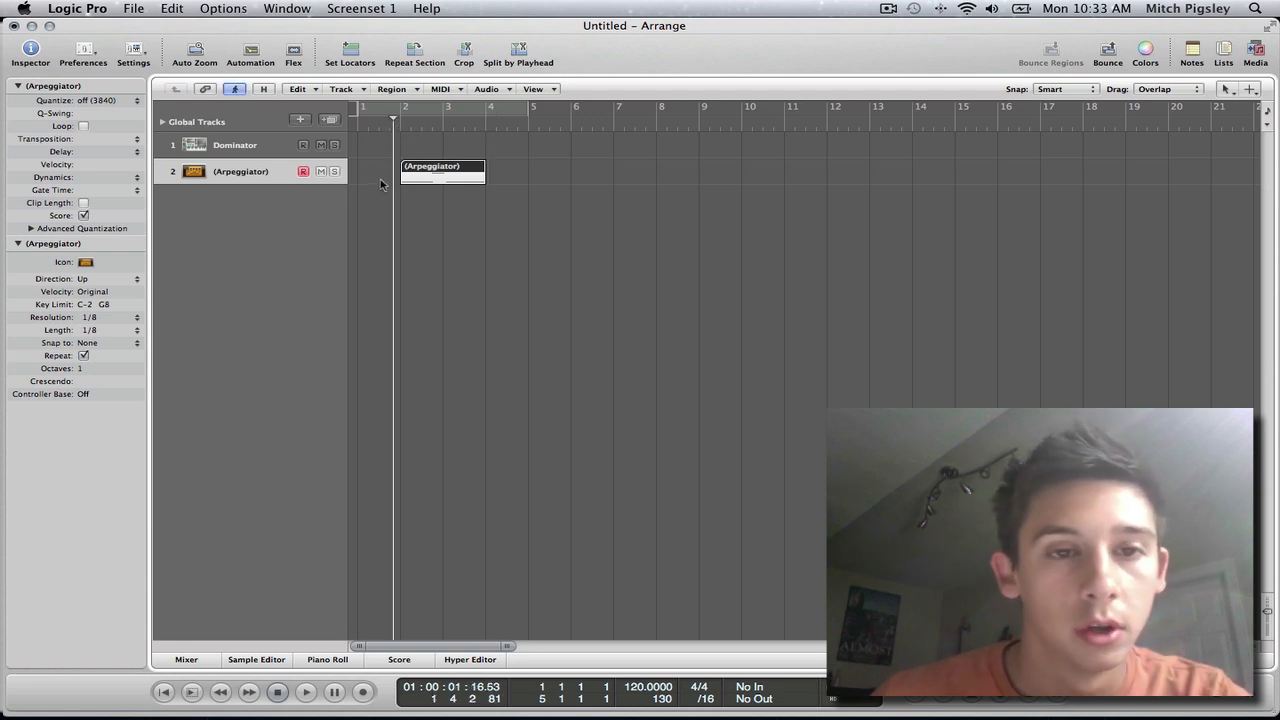
pyautogui.press('space')
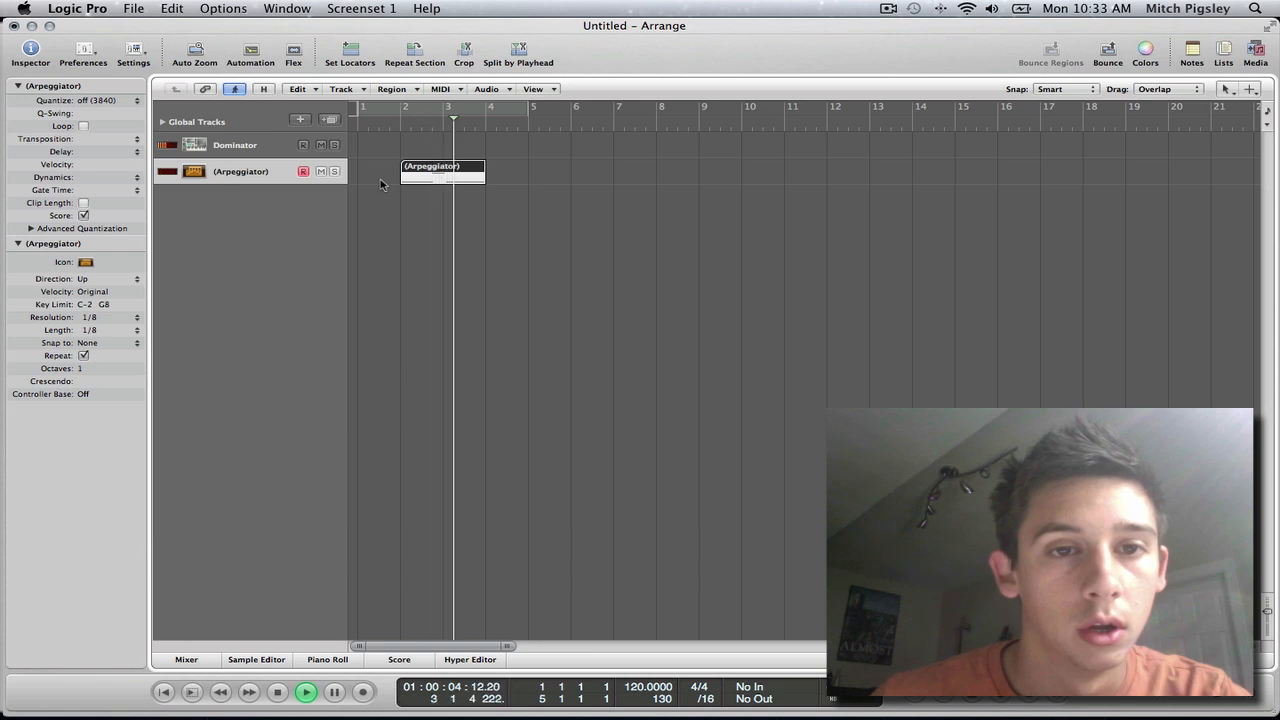
pyautogui.press('space')
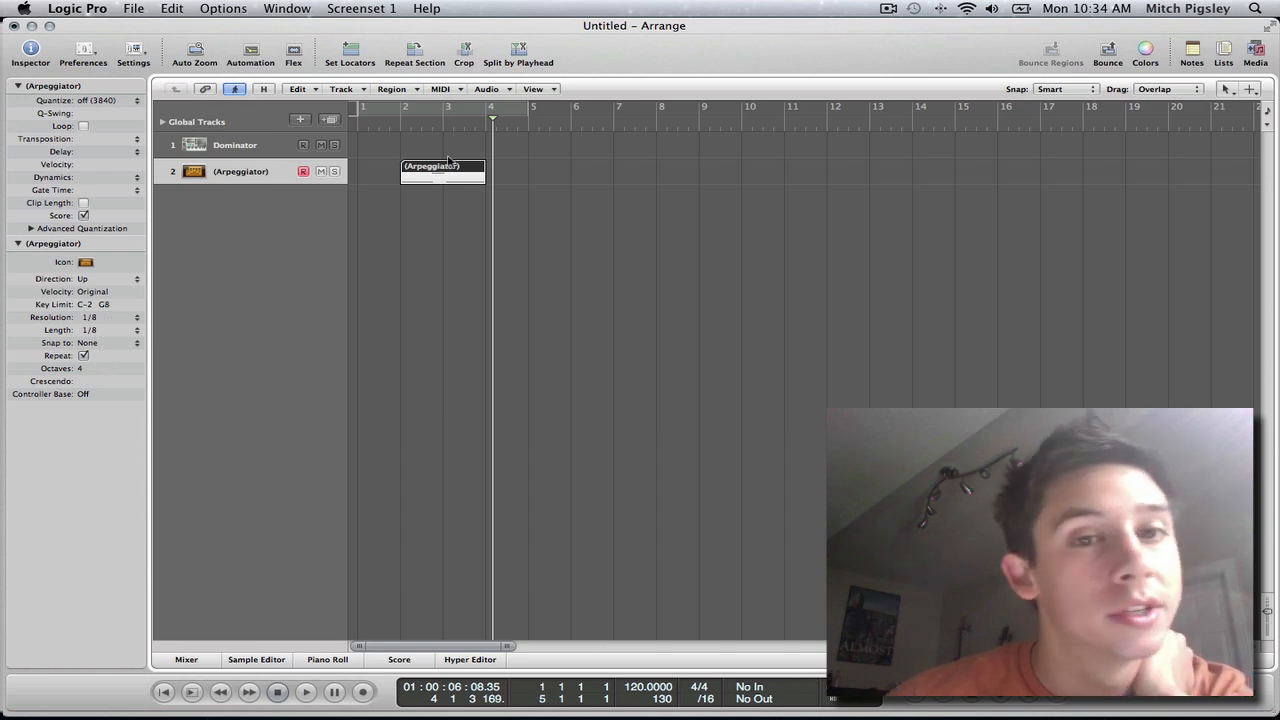
# Step: Replay the region from just before bar 2 to hear the four-octave arpeggio
pyautogui.click(391, 121)
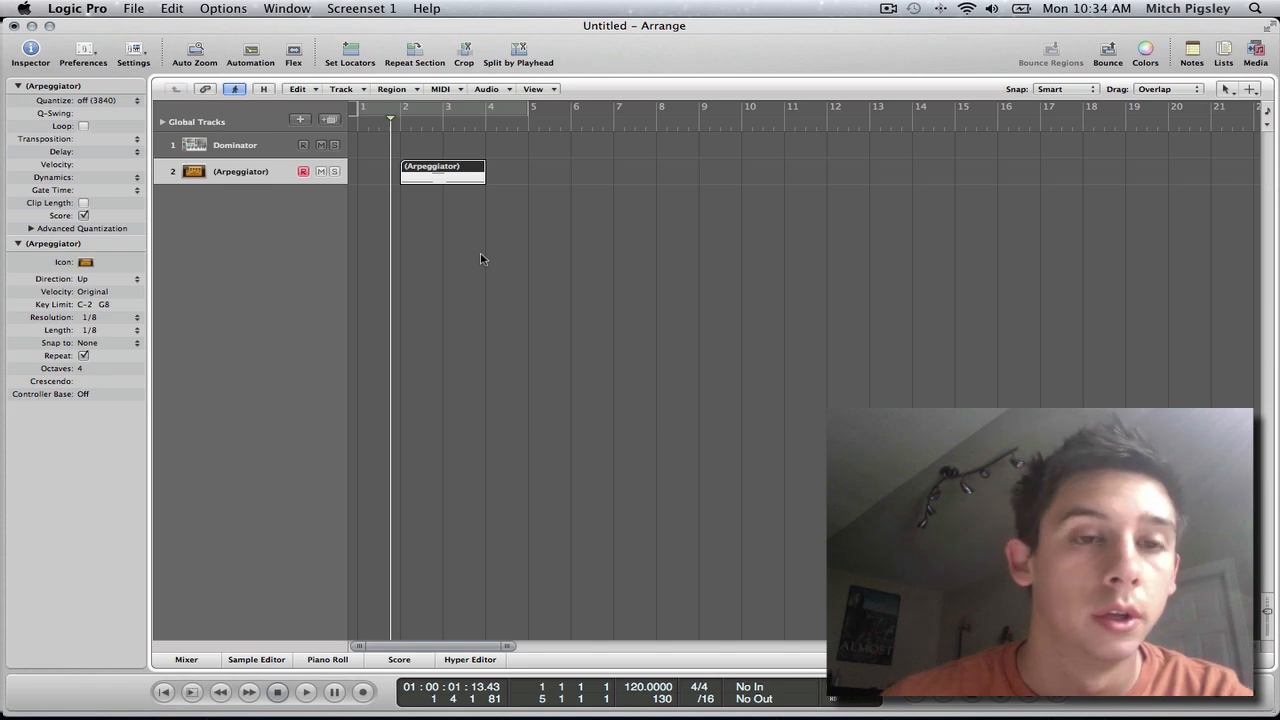
pyautogui.press('space')
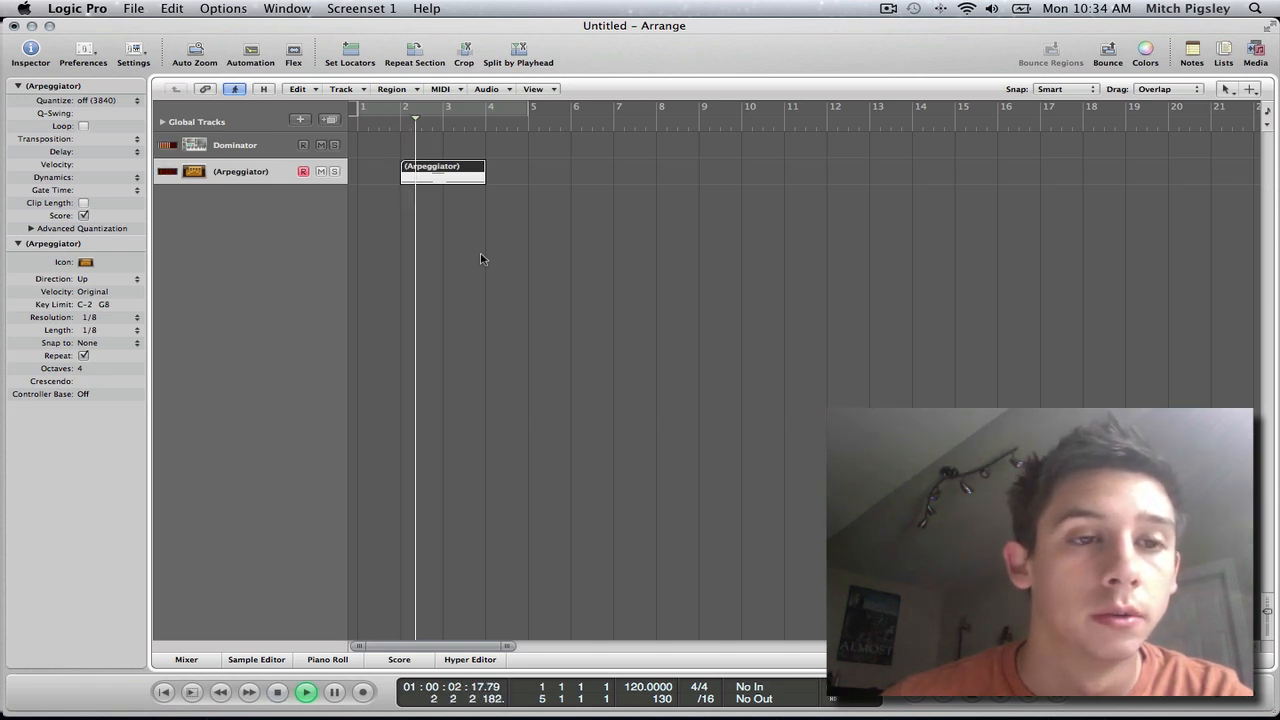
pyautogui.press('space')
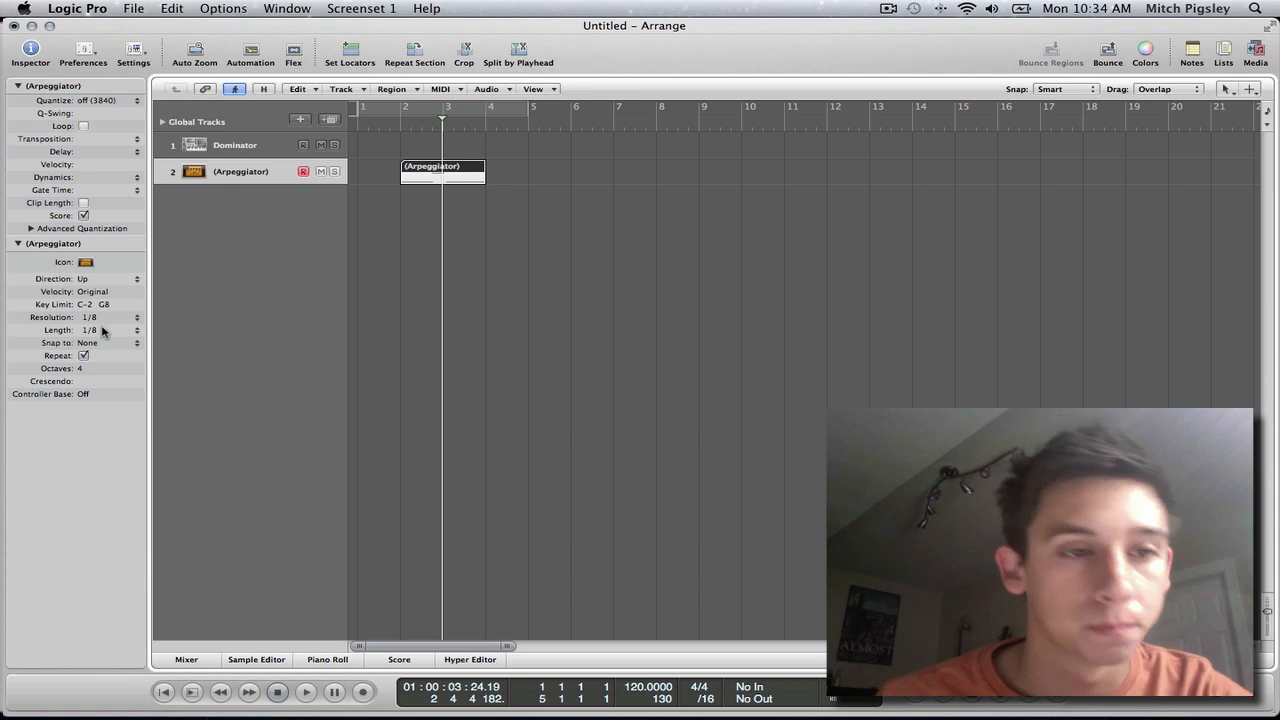
# Step: Set the Arpeggiator's note length to 1/16 and play the region from just before bar 2
pyautogui.click(93, 334)
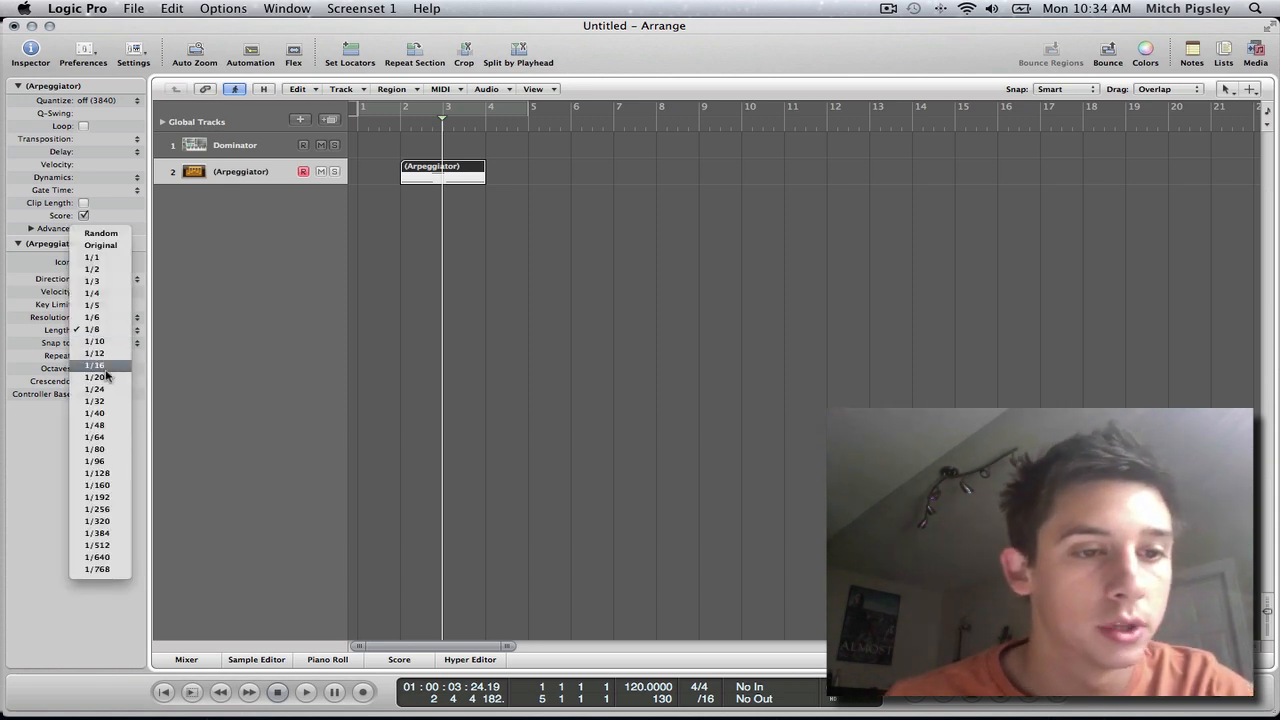
pyautogui.click(95, 365)
pyautogui.click(393, 128)
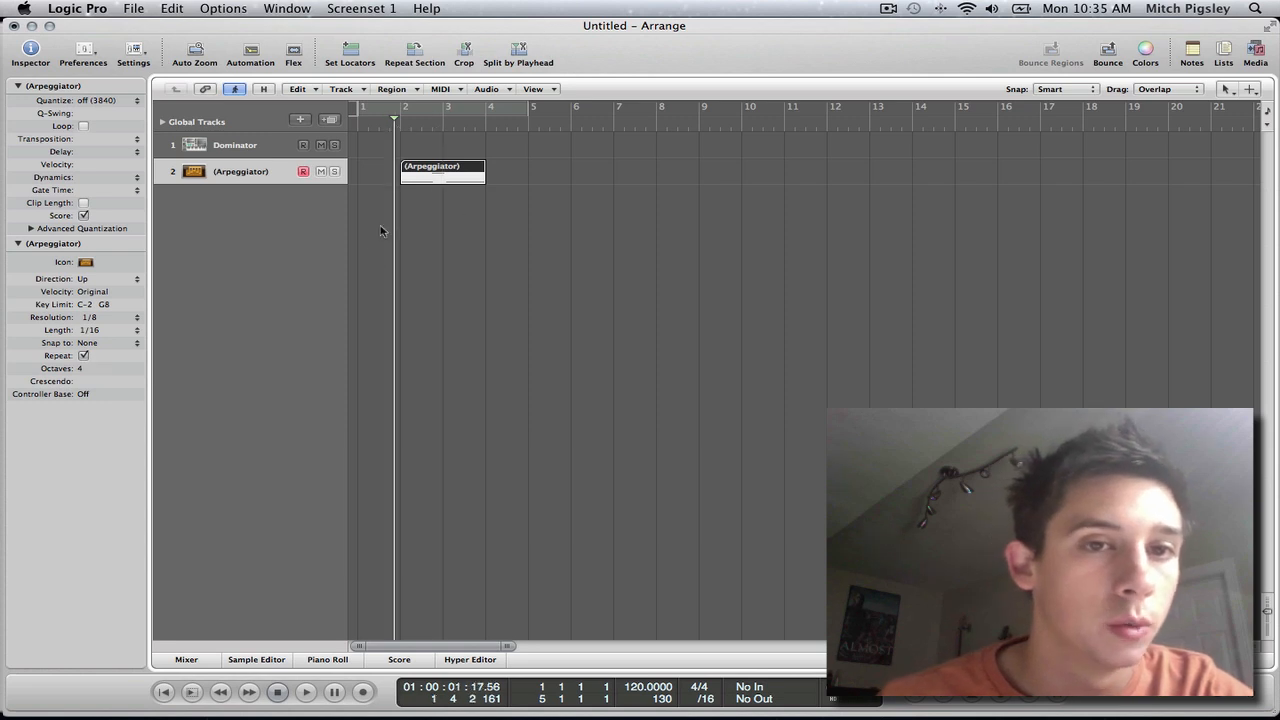
pyautogui.press('space')
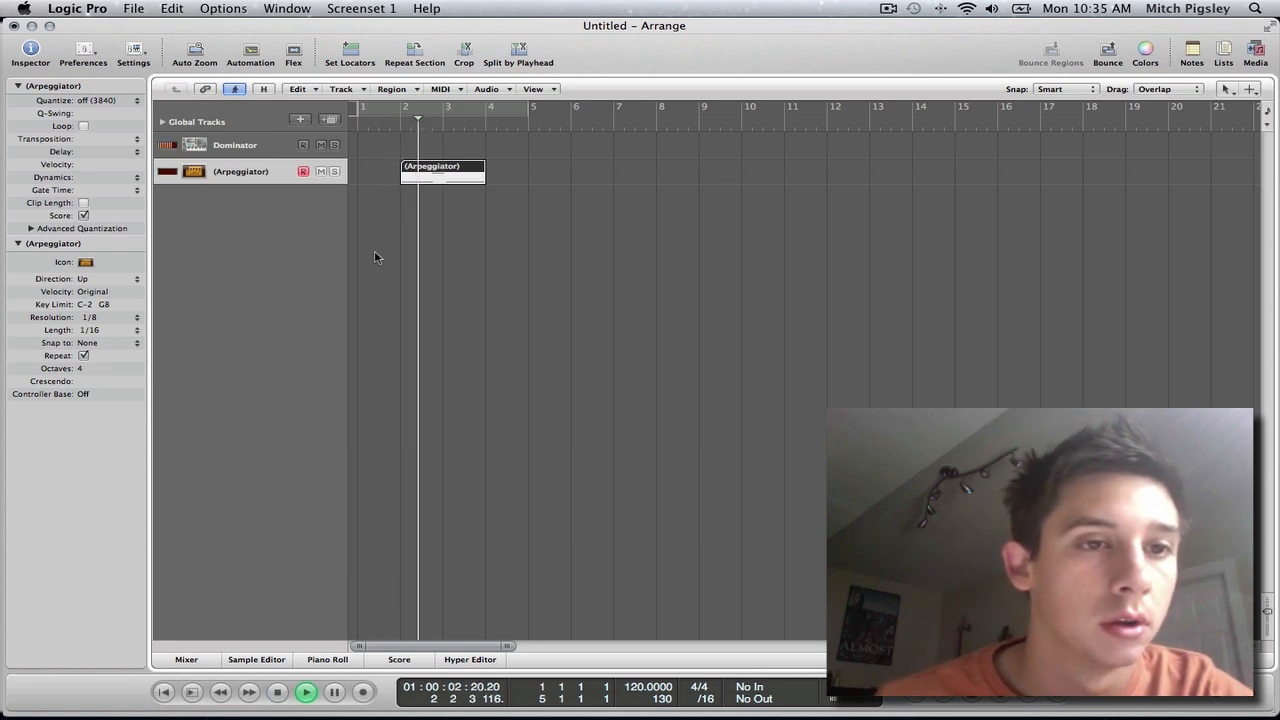
pyautogui.press('space')
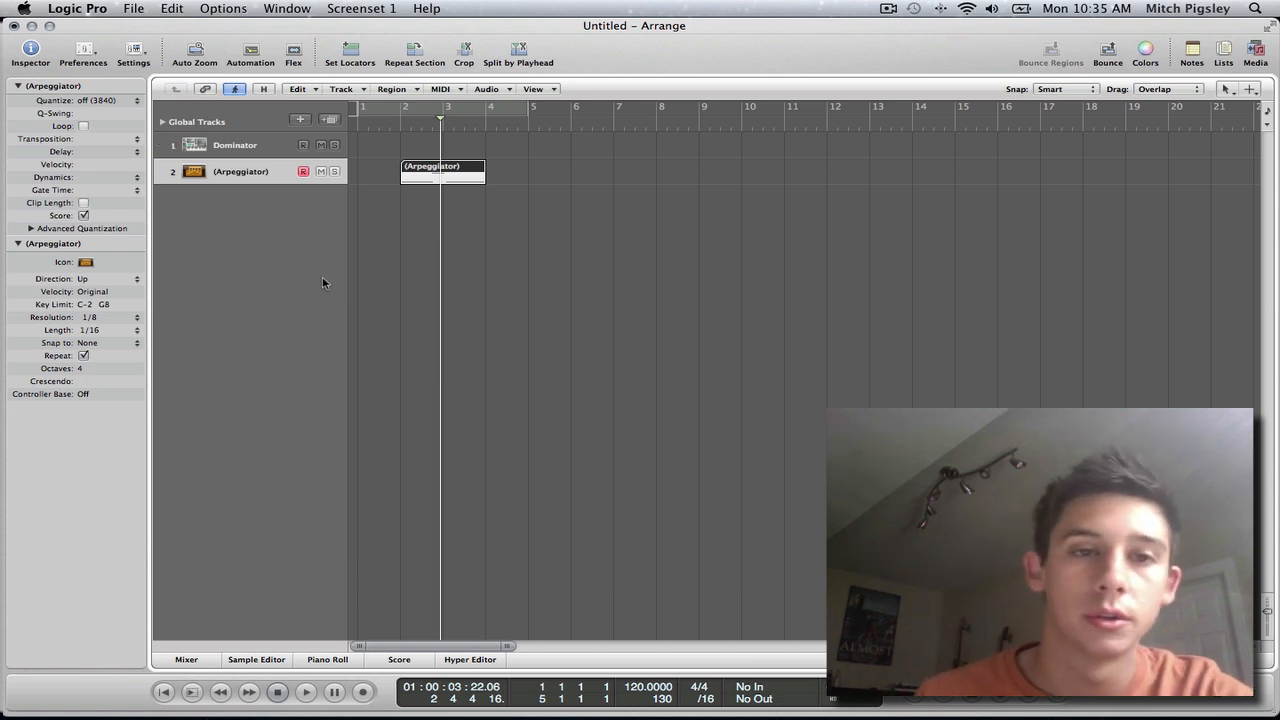
# Step: Set the Arpeggiator's resolution to 1/16 and play the region from before bar 2
pyautogui.click(93, 317)
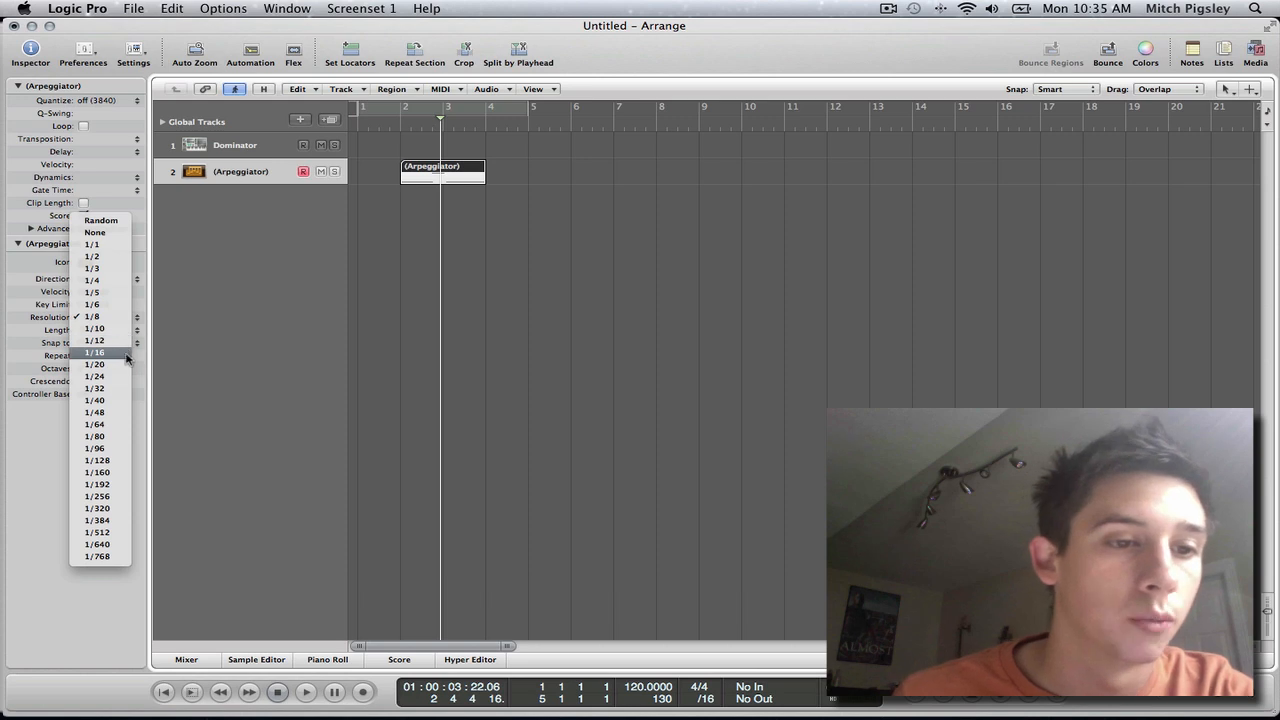
pyautogui.click(127, 353)
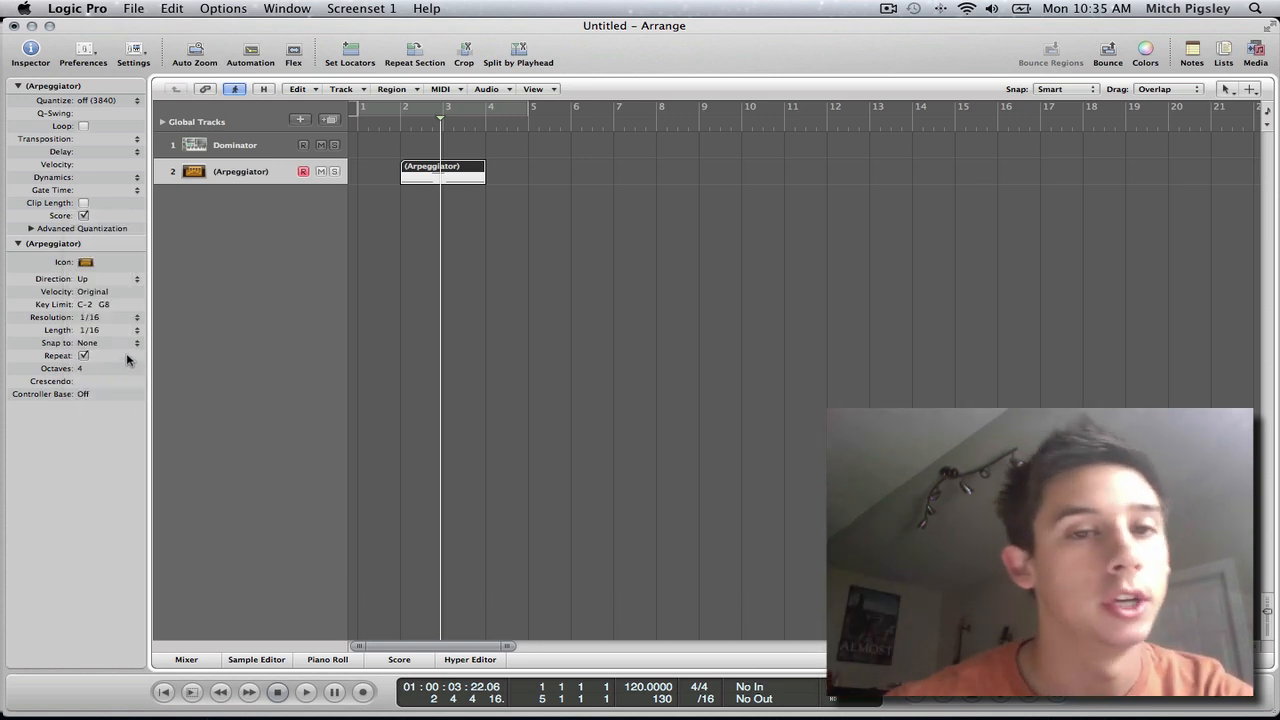
pyautogui.click(386, 127)
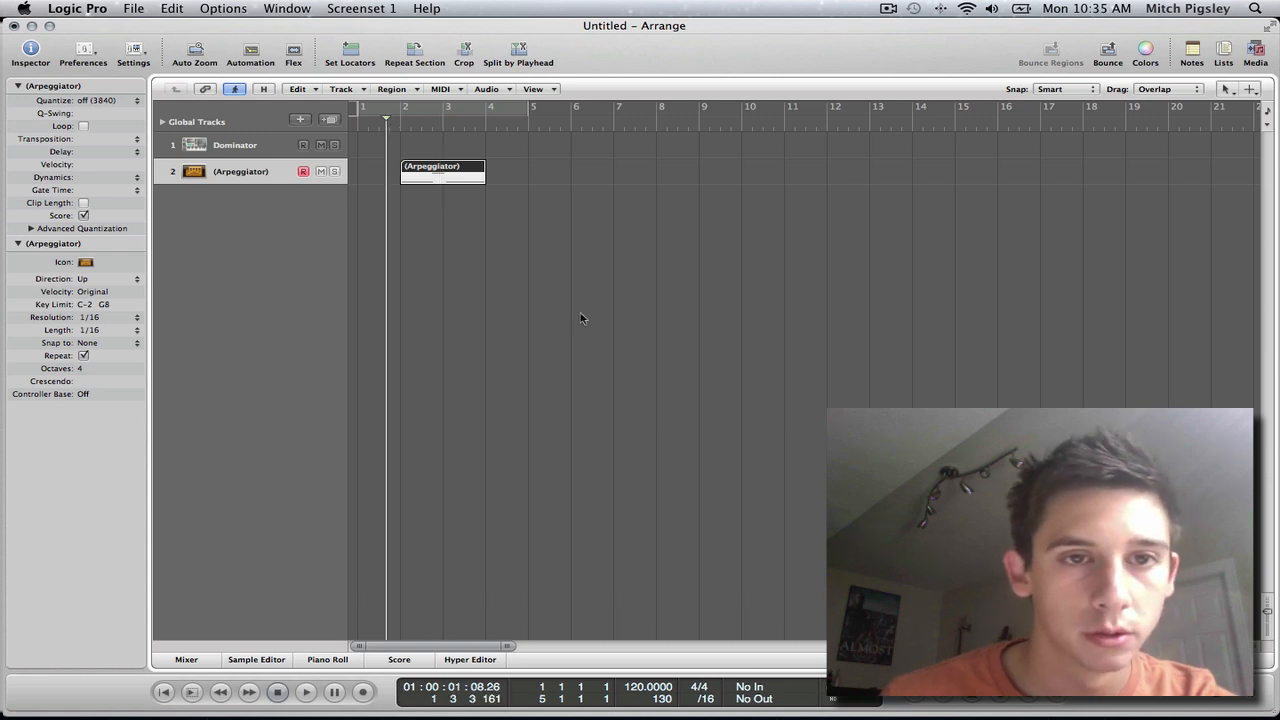
pyautogui.press('space')
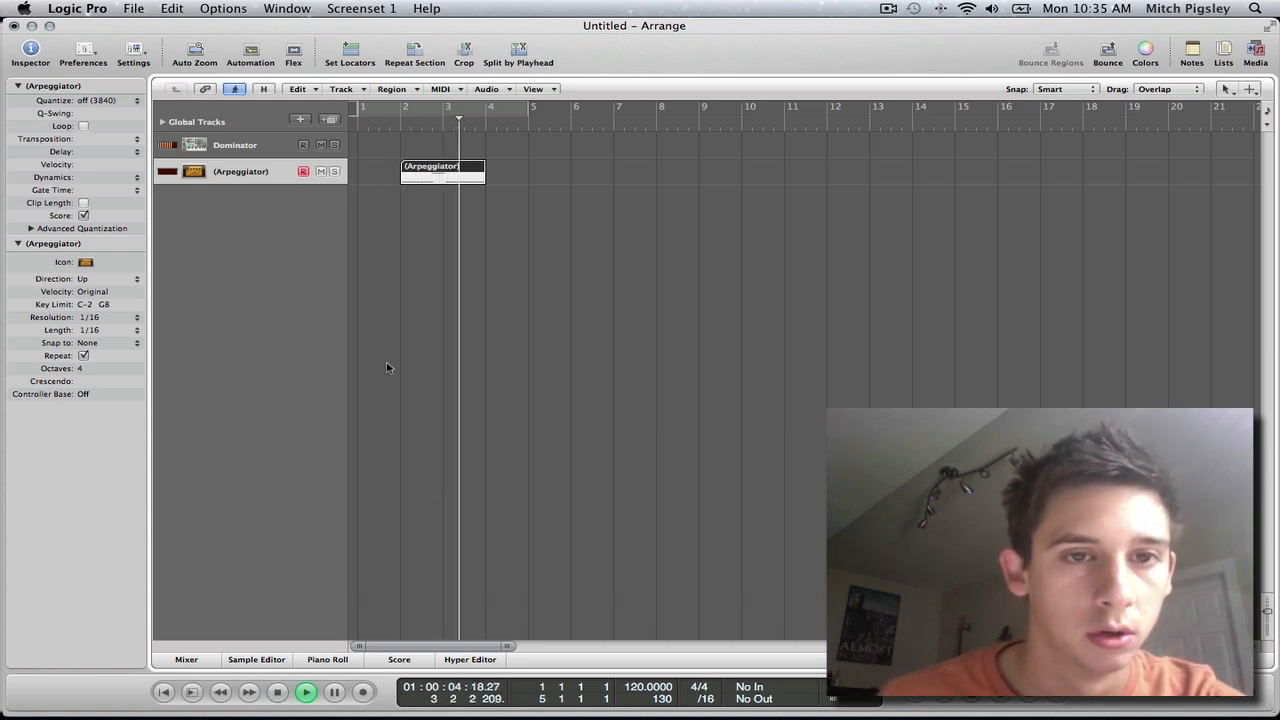
pyautogui.press('space')
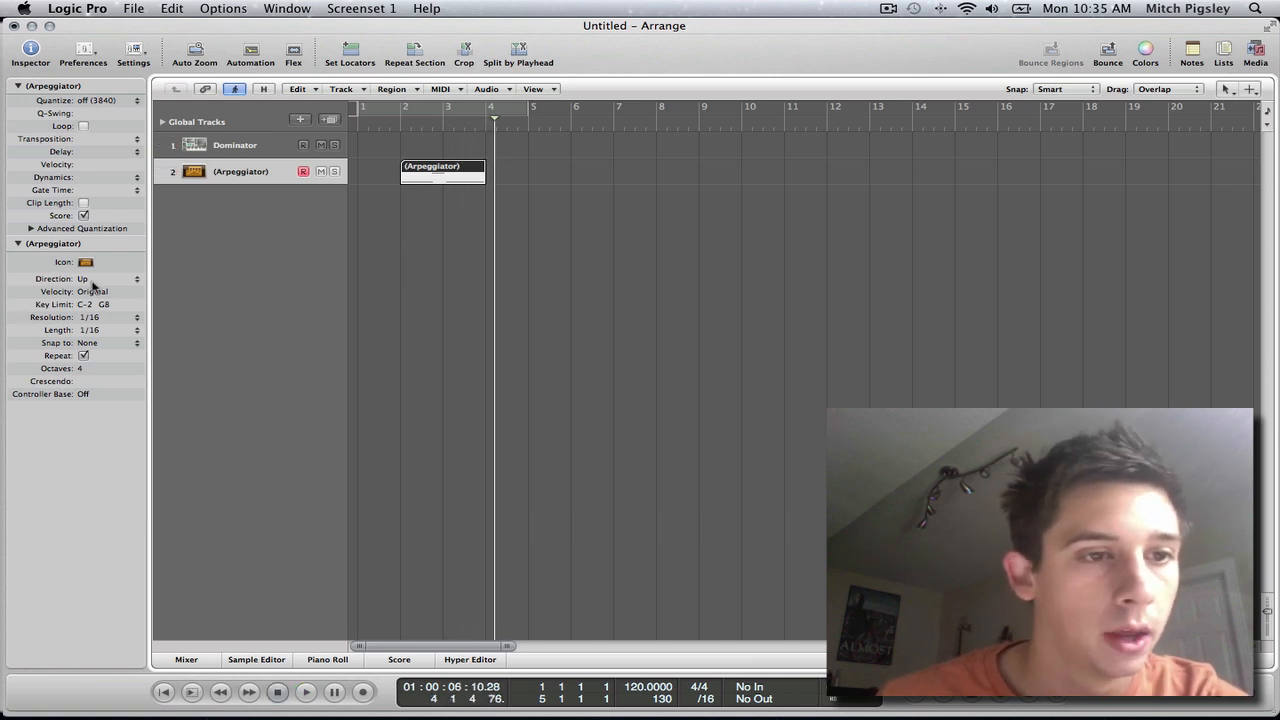
# Step: Set the Arpeggiator's direction to Up/Down2 and play the region to hear the pattern
pyautogui.click(136, 283)
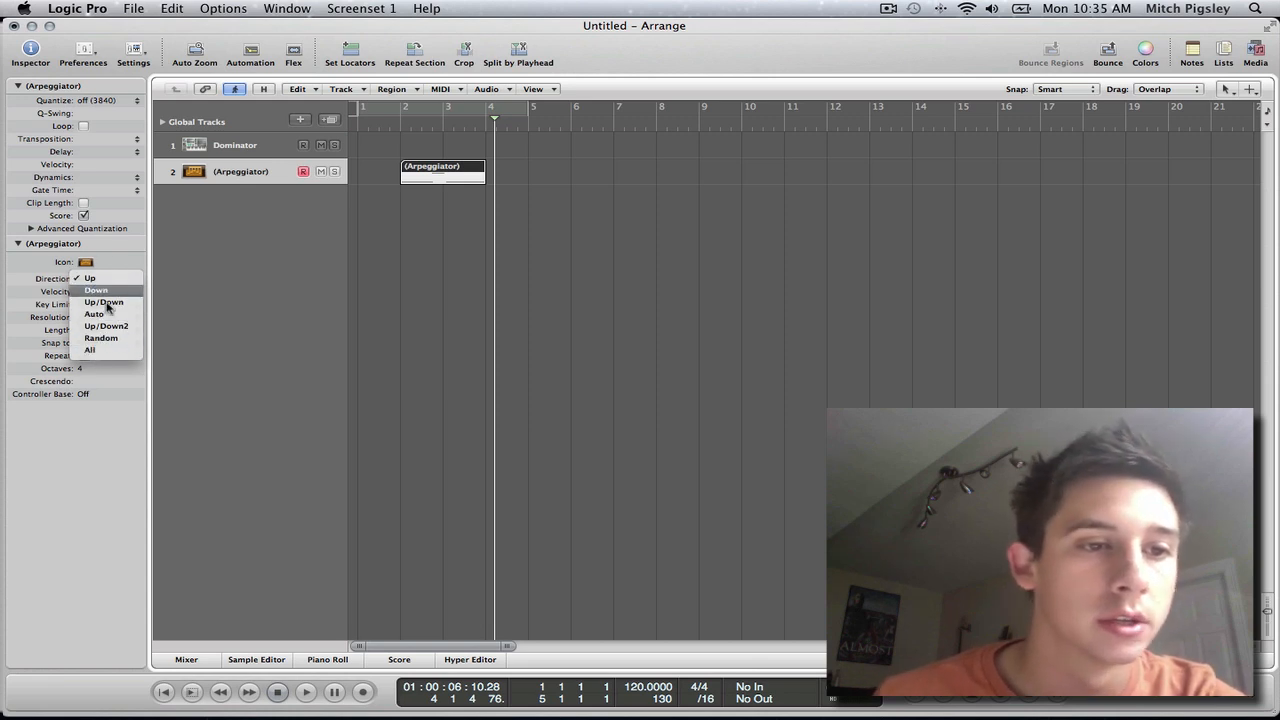
pyautogui.click(108, 326)
pyautogui.click(393, 138)
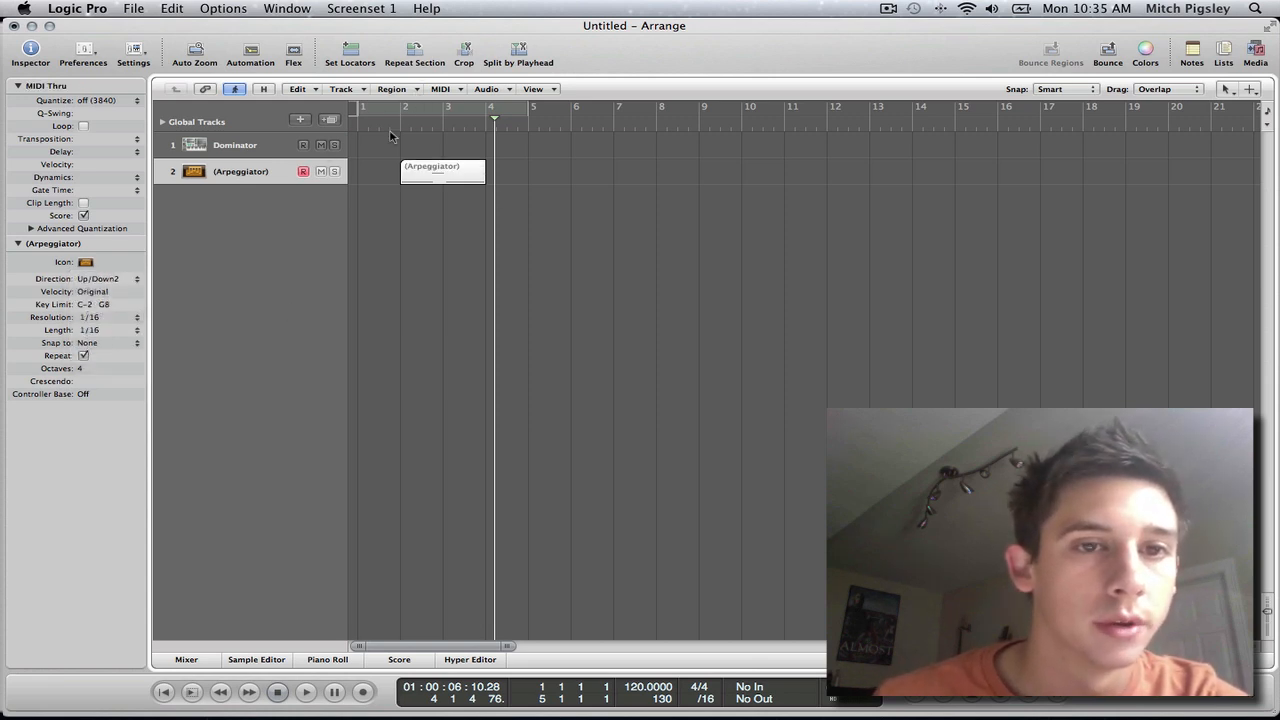
pyautogui.click(396, 128)
pyautogui.press('space')
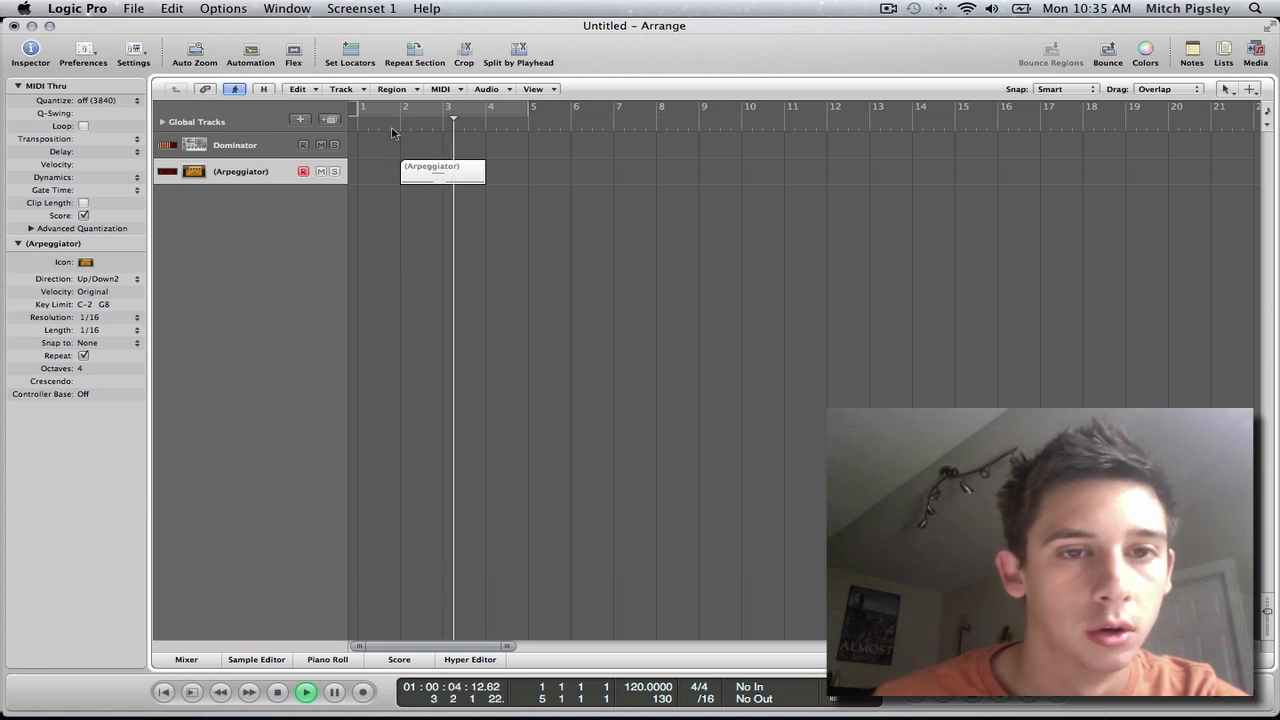
pyautogui.press('space')
# Step: In the Piano Roll, shorten the first note to end at 2.3 and make the second note span from 2.3 to bar 3
pyautogui.doubleClick(463, 187)
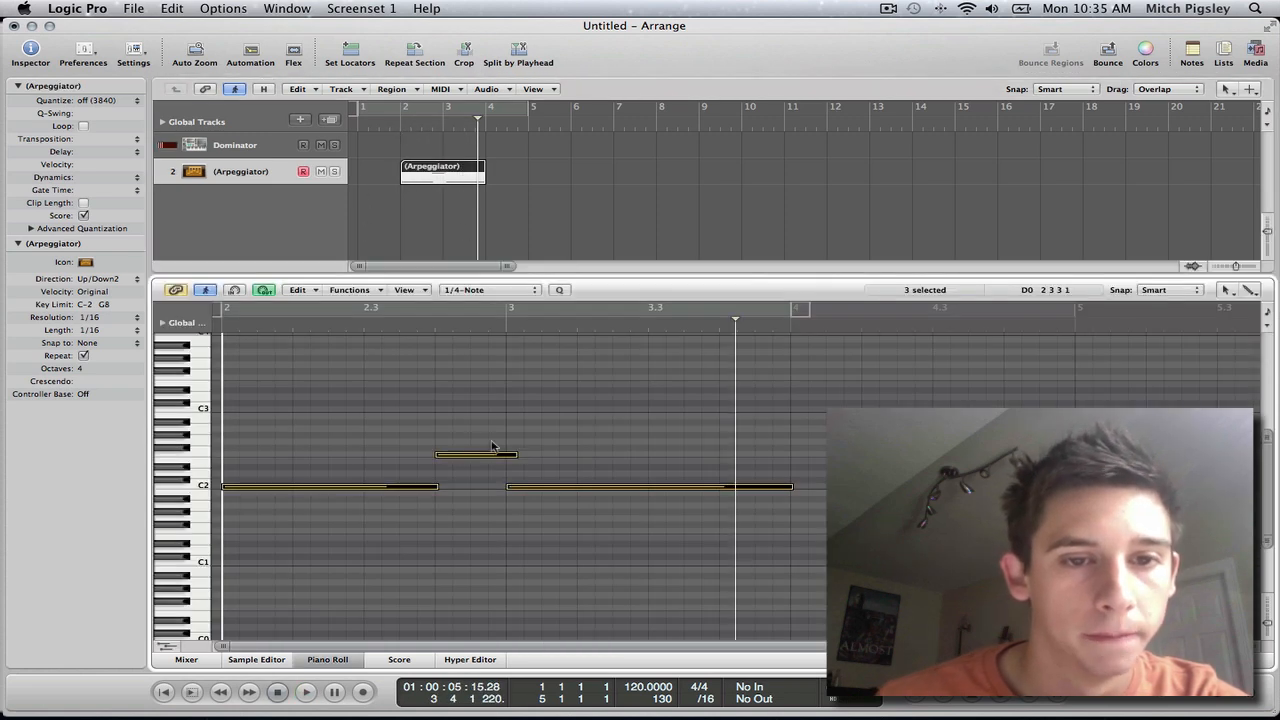
pyautogui.moveTo(437, 489); pyautogui.dragTo(365, 488)
pyautogui.click(520, 528)
pyautogui.press('super+z')
pyautogui.click(443, 489)
pyautogui.moveTo(467, 457); pyautogui.dragTo(503, 457)
# Step: Play the edited notes from just before bar 2 and close the Piano Roll
pyautogui.click(395, 123)
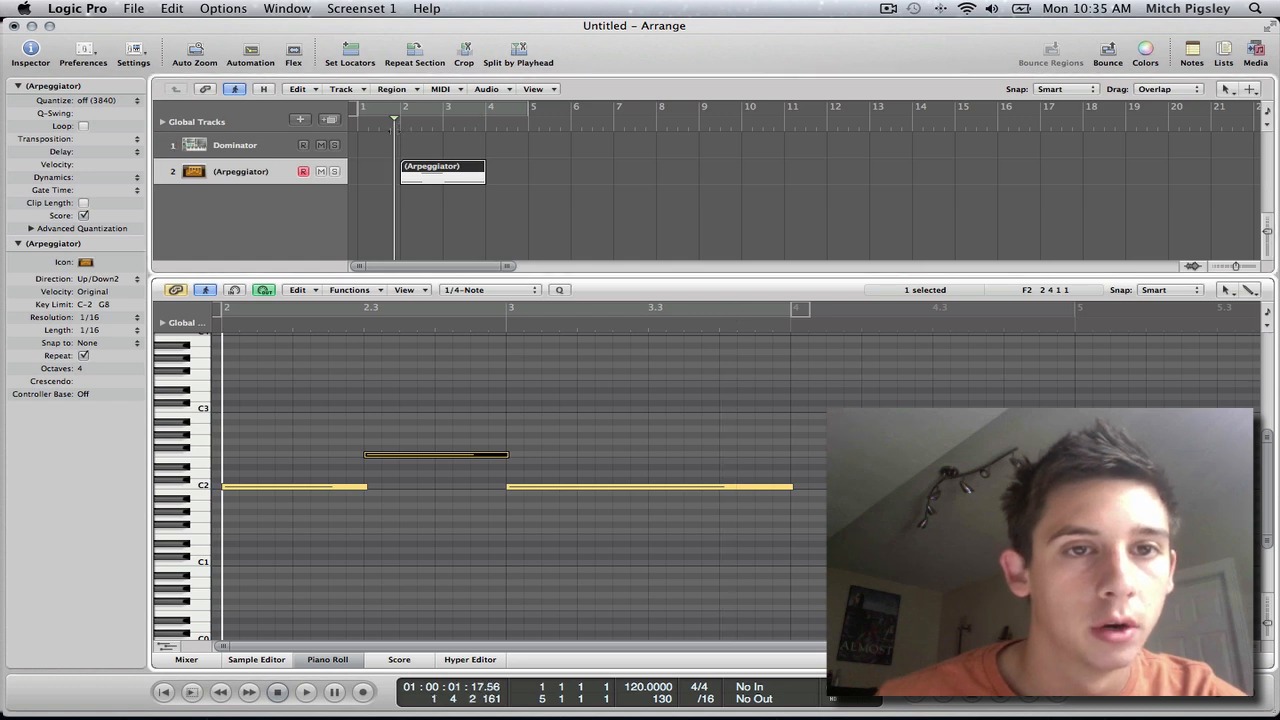
pyautogui.press('space')
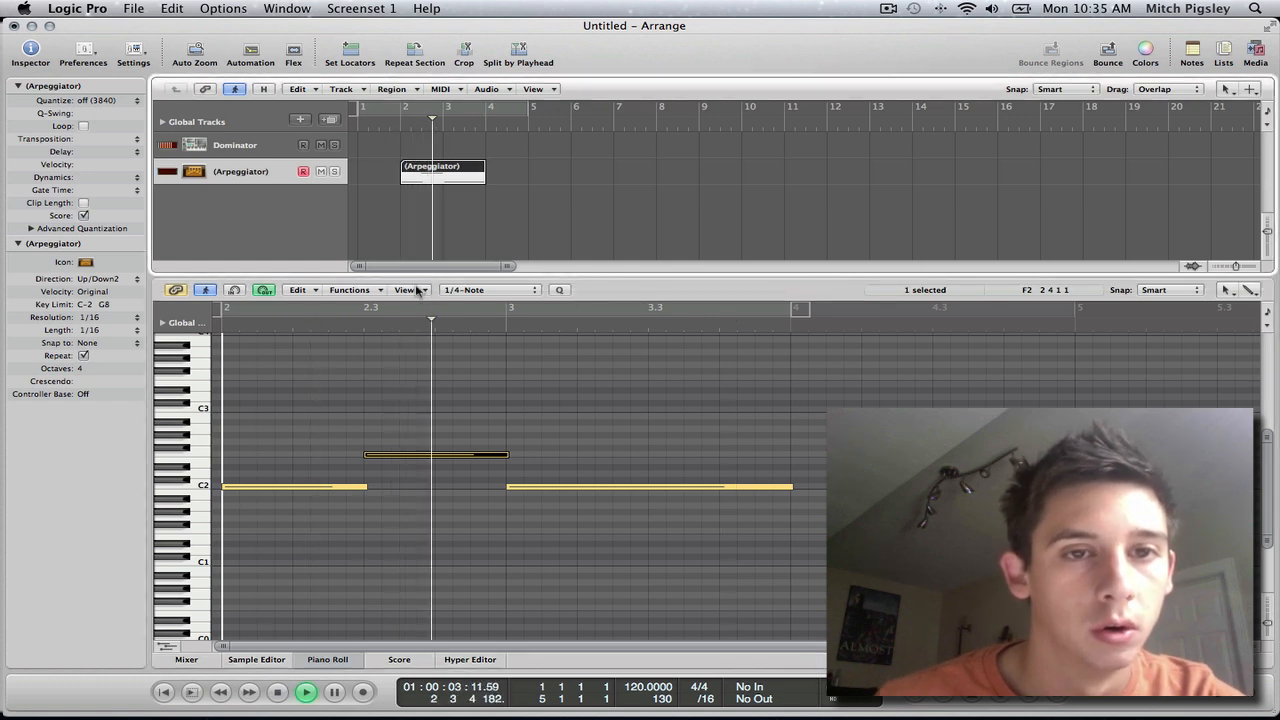
pyautogui.click(327, 660)
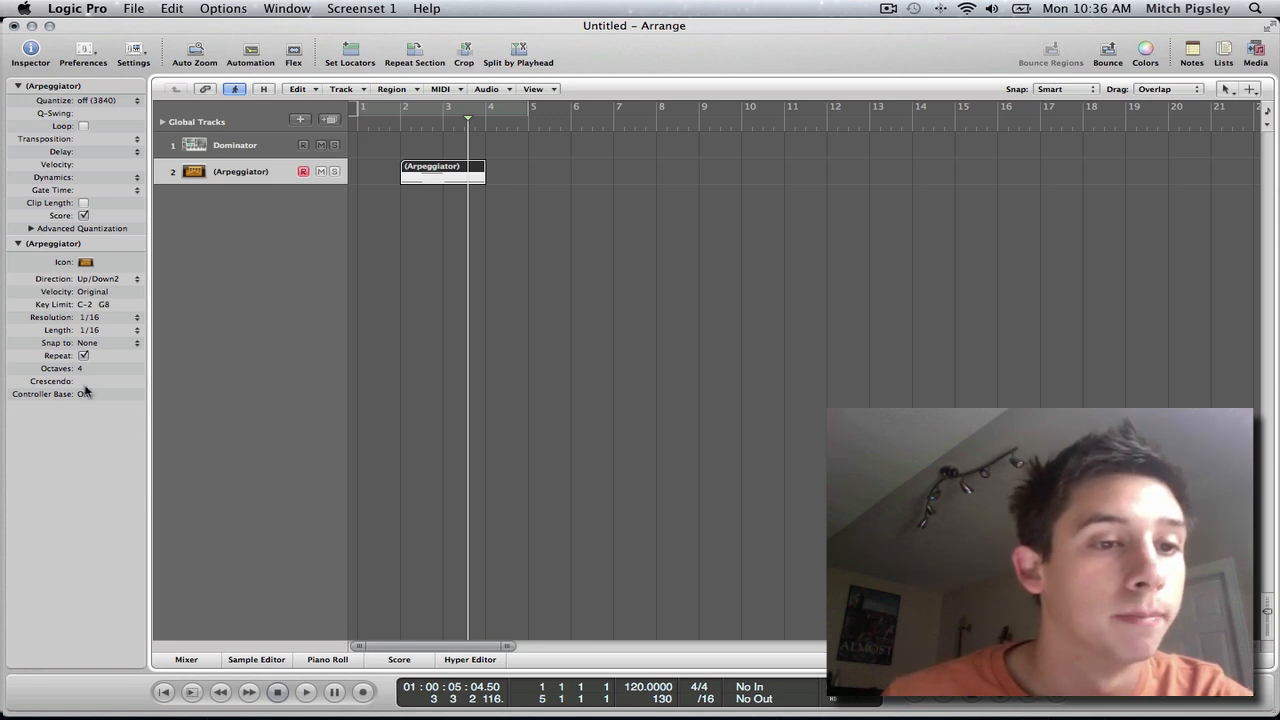
# Step: Set the Arpeggiator's direction to Random, play the region from just before bar 2, and return the playhead there
pyautogui.click(111, 283)
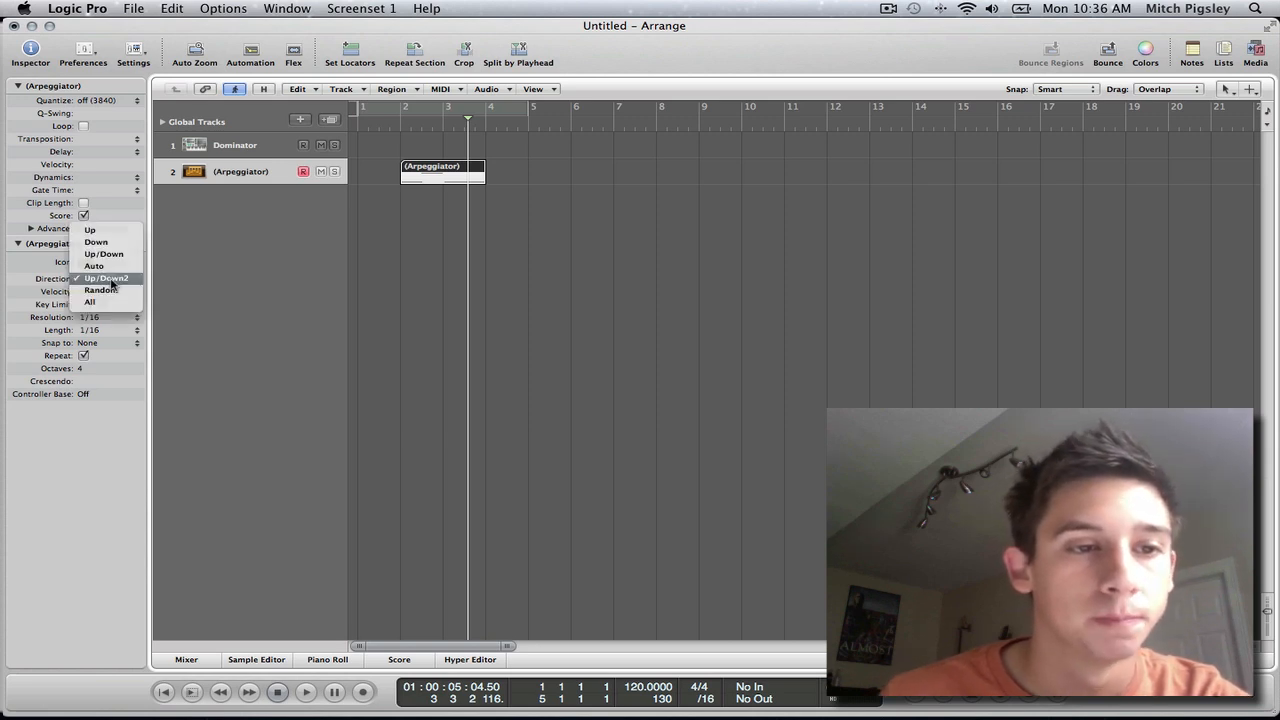
pyautogui.click(118, 297)
pyautogui.click(395, 130)
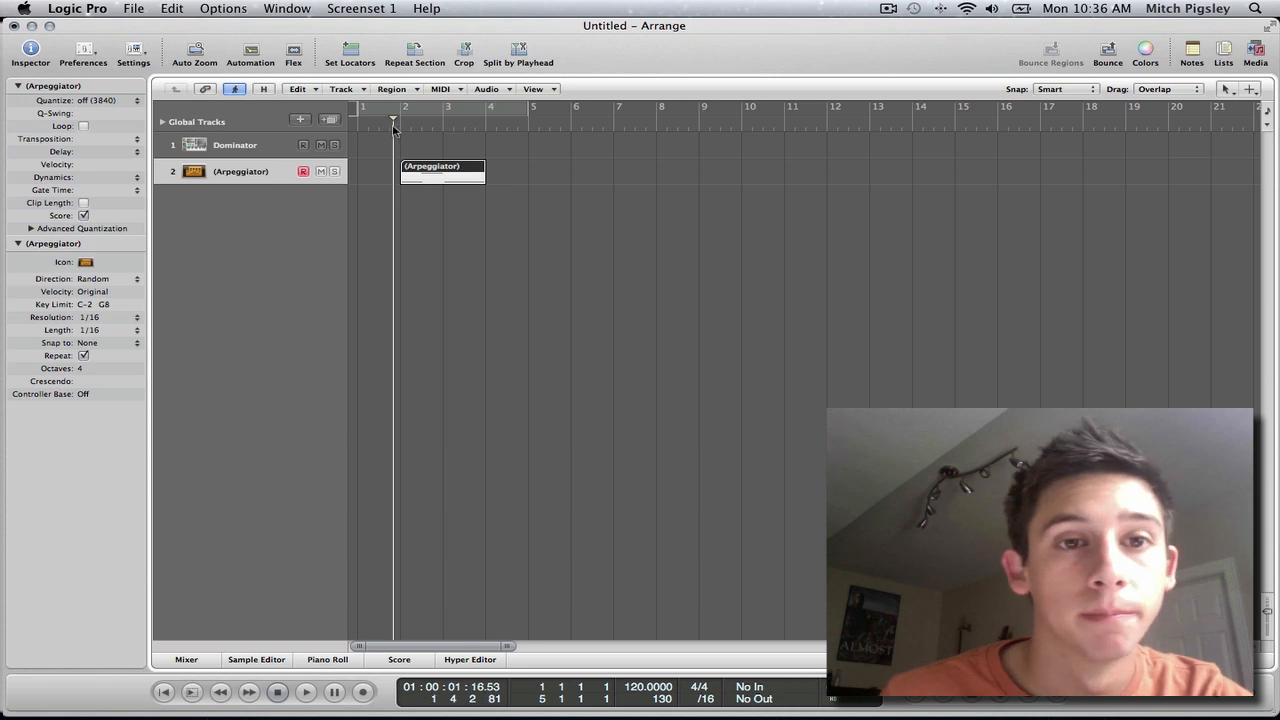
pyautogui.press('space')
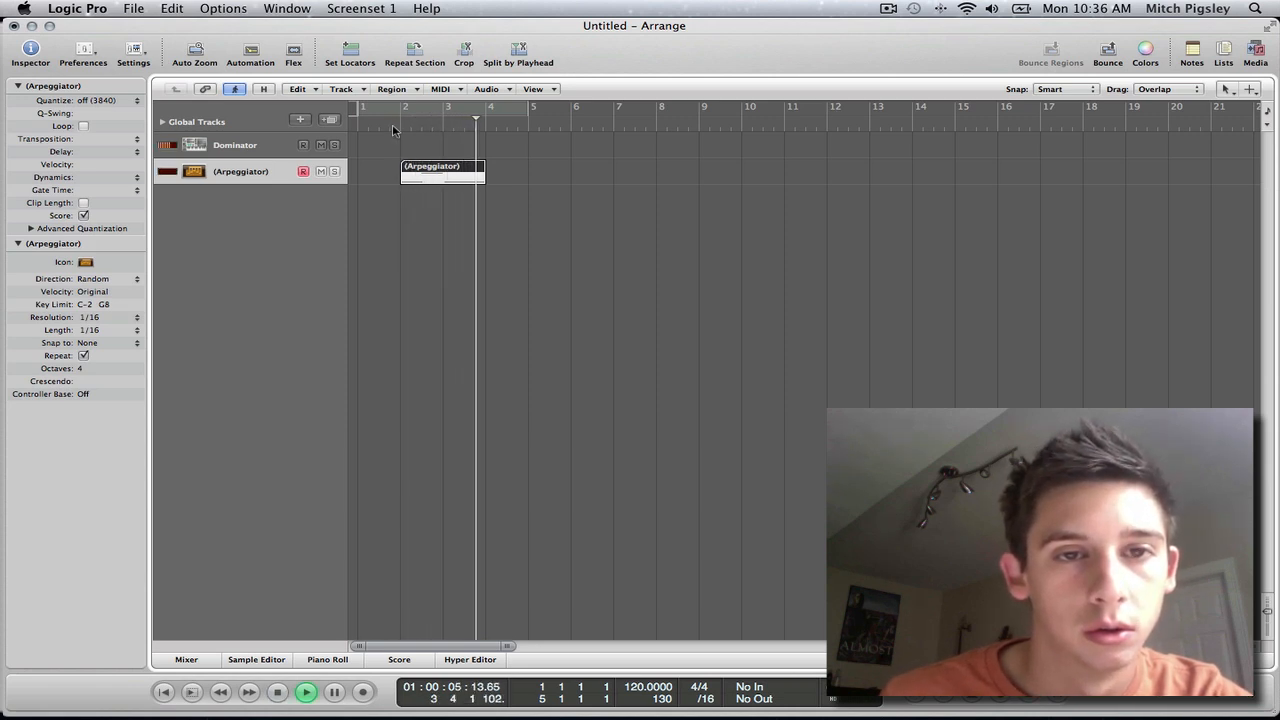
pyautogui.press('space')
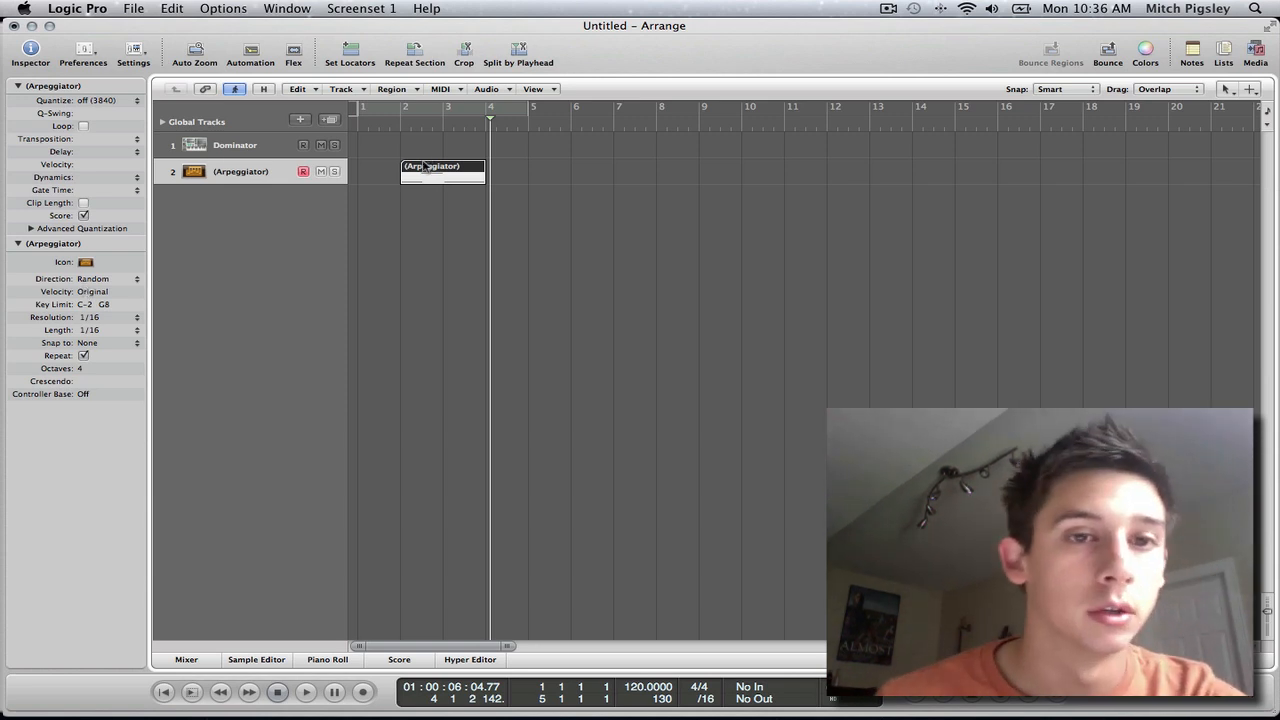
pyautogui.click(393, 126)
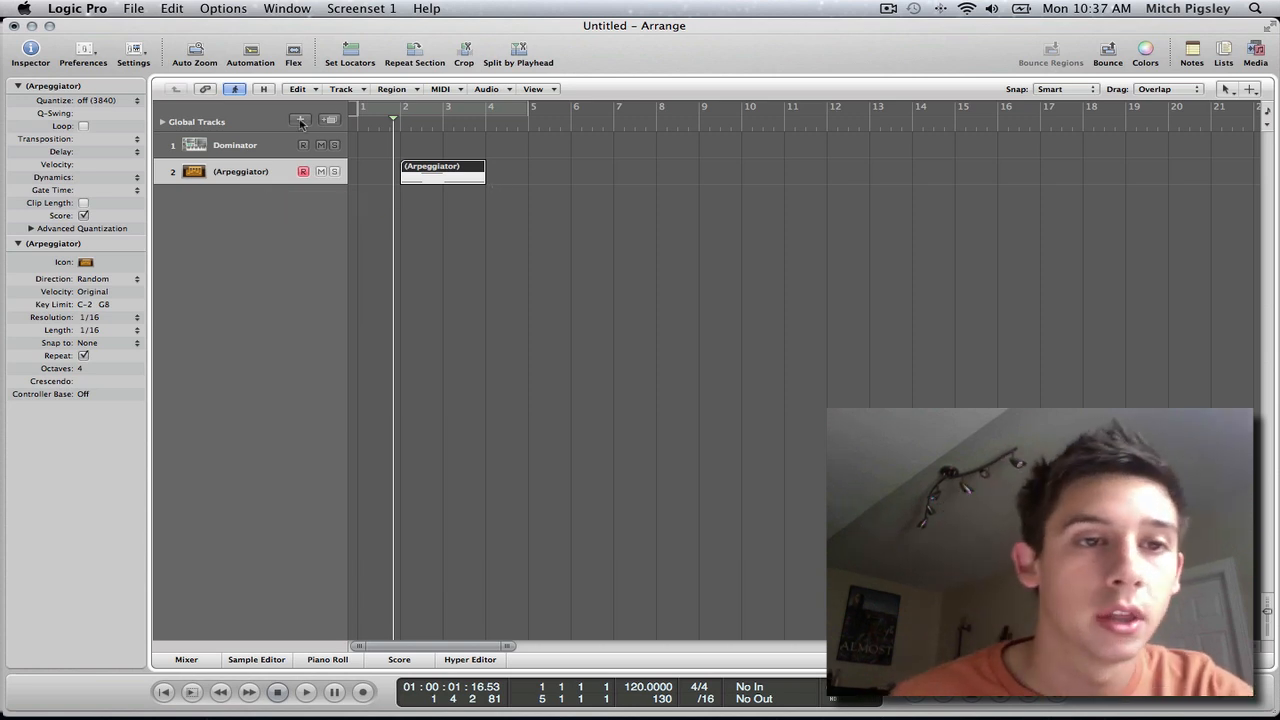
# Step: Hide the Dominator track so that only the Arpeggiator track remains in the arrangement
pyautogui.click(258, 153)
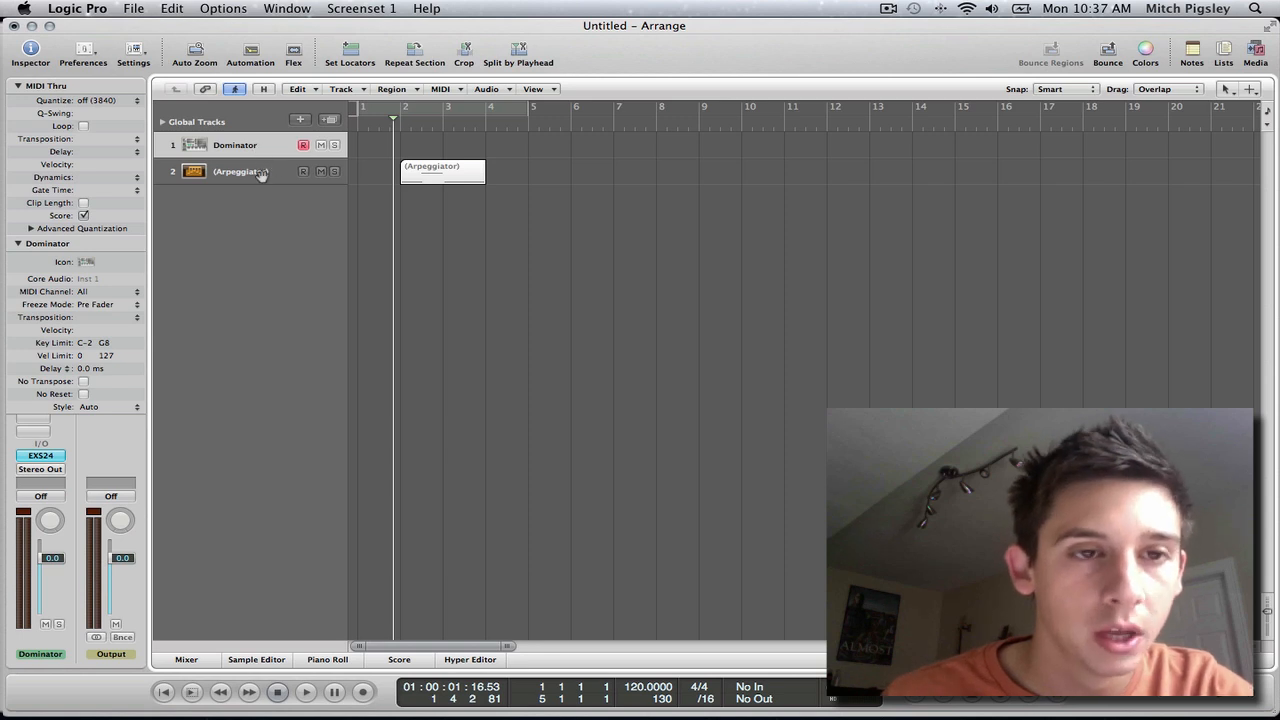
pyautogui.click(276, 171)
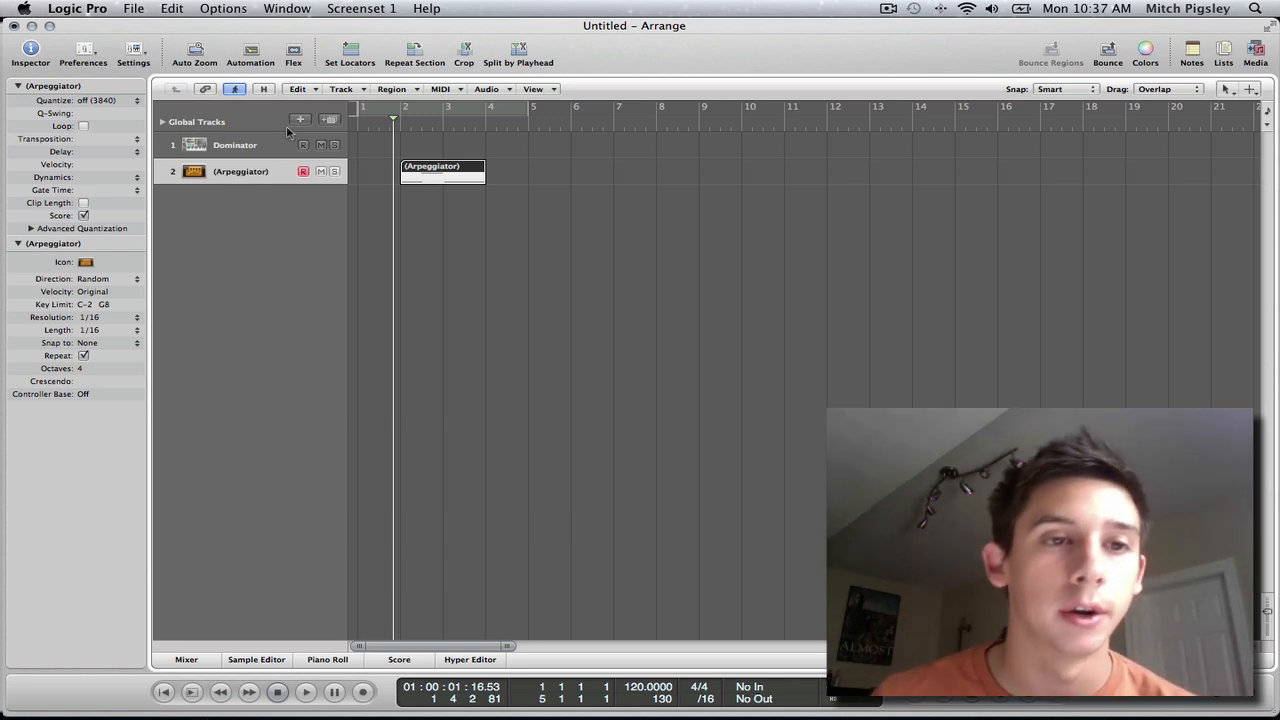
pyautogui.click(252, 143)
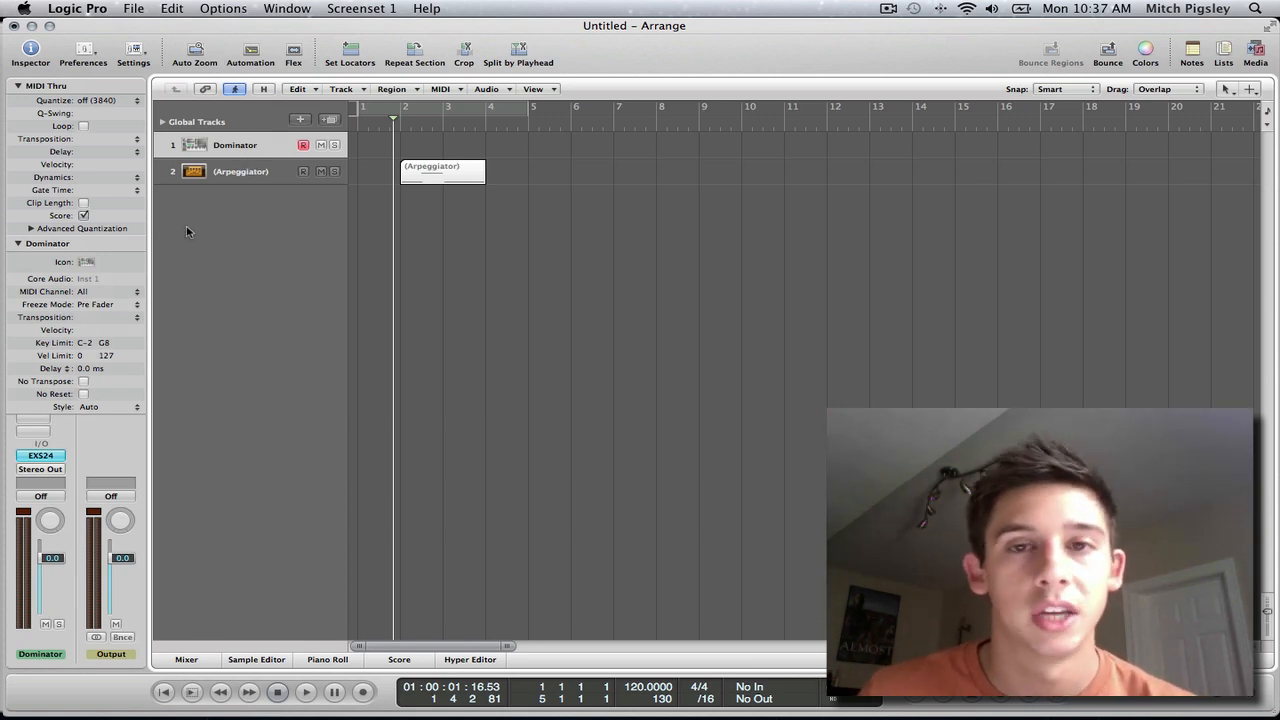
pyautogui.click(266, 89)
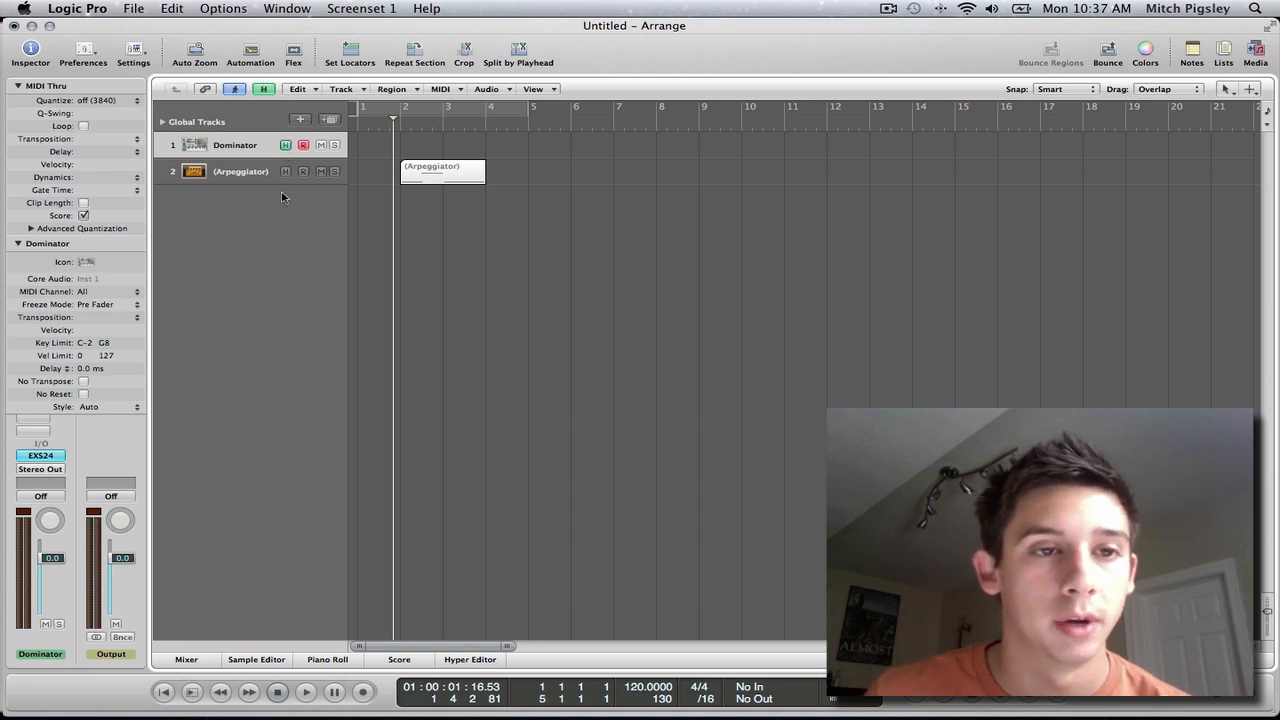
pyautogui.click(263, 89)
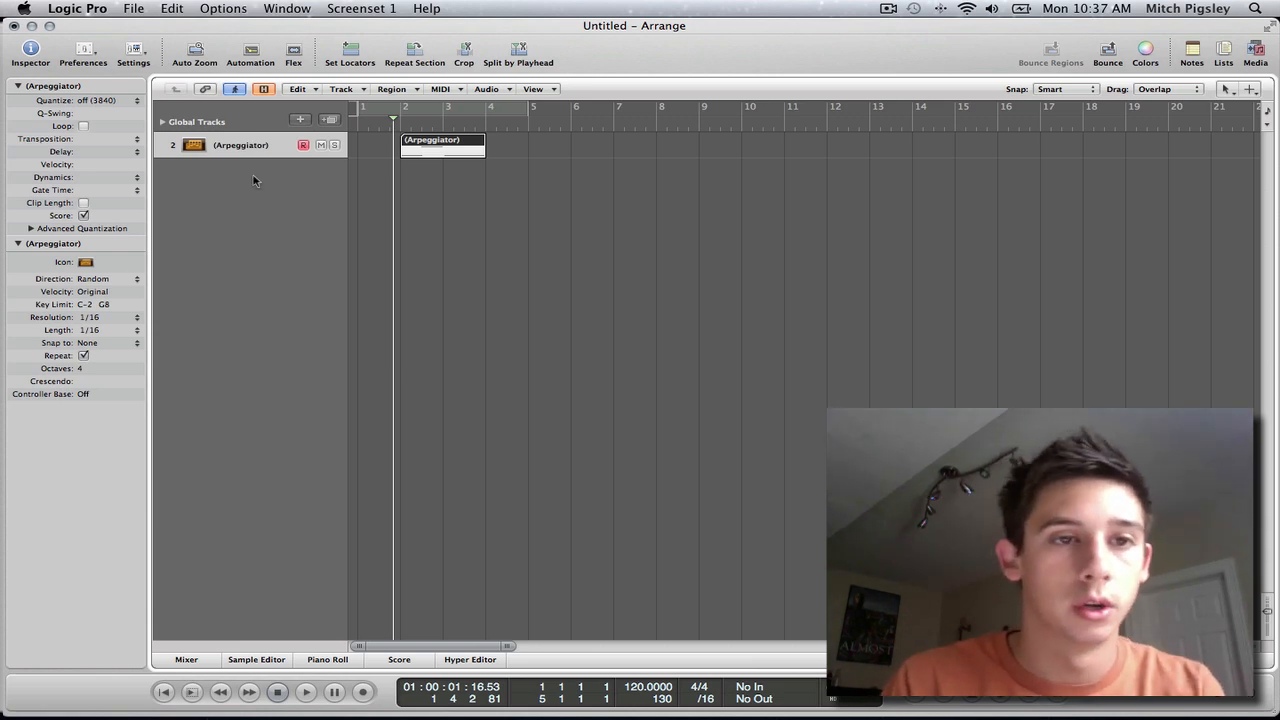
# Step: Rename the Arpeggiator track to ArpAwesome1
pyautogui.doubleClick(253, 147)
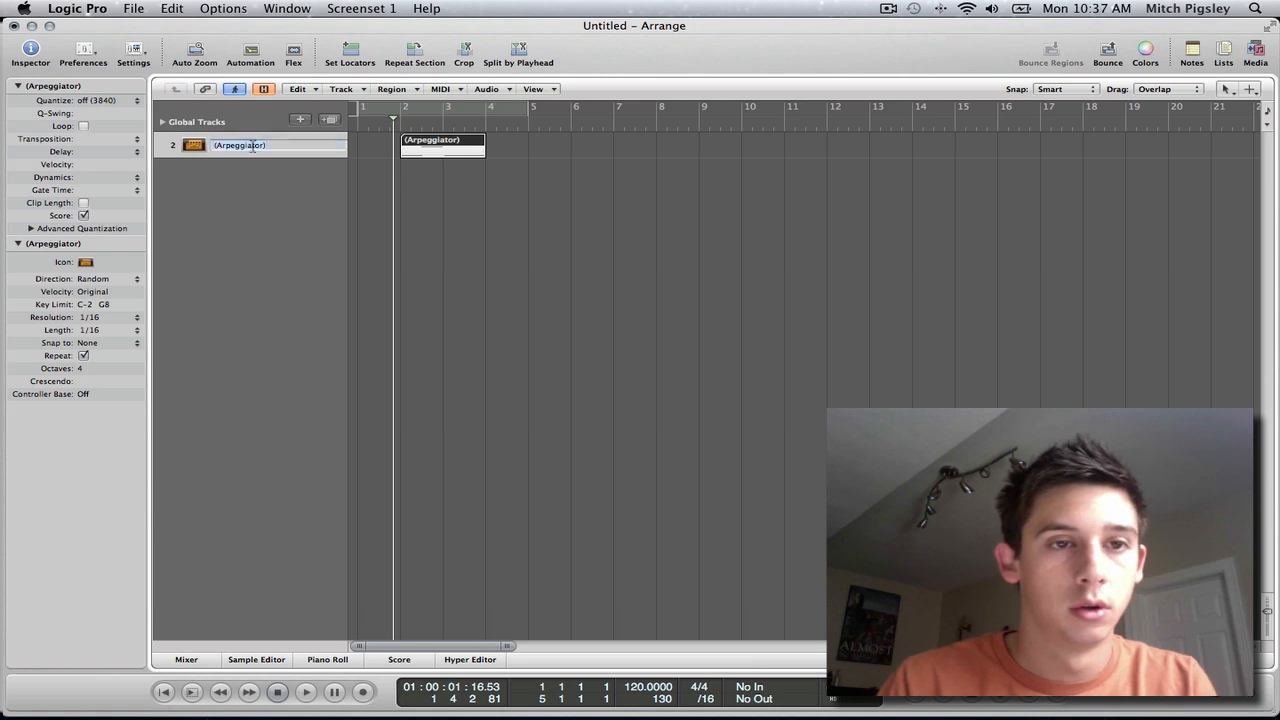
pyautogui.press('Return')
pyautogui.doubleClick(253, 147)
pyautogui.write('a')
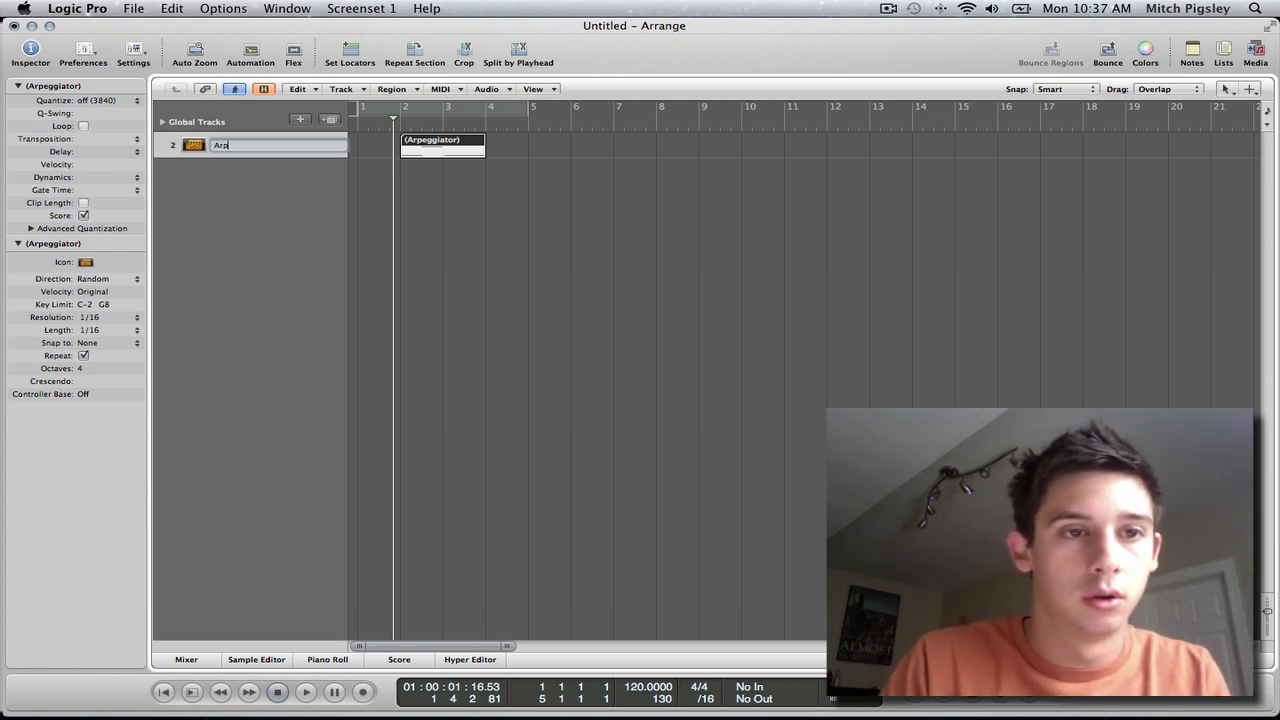
pyautogui.press('Return')
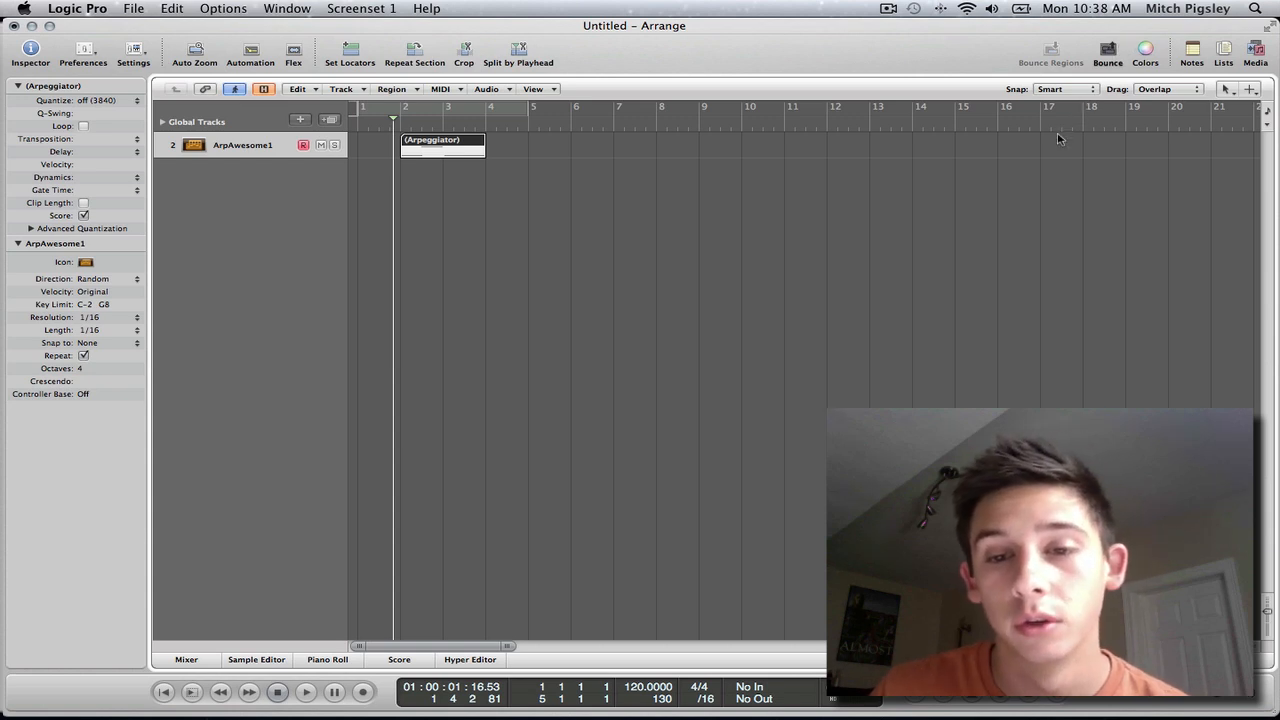
# Step: Open the bounce settings for Output 1-2, select Realtime mode, and cancel without bouncing
pyautogui.press('super+b')
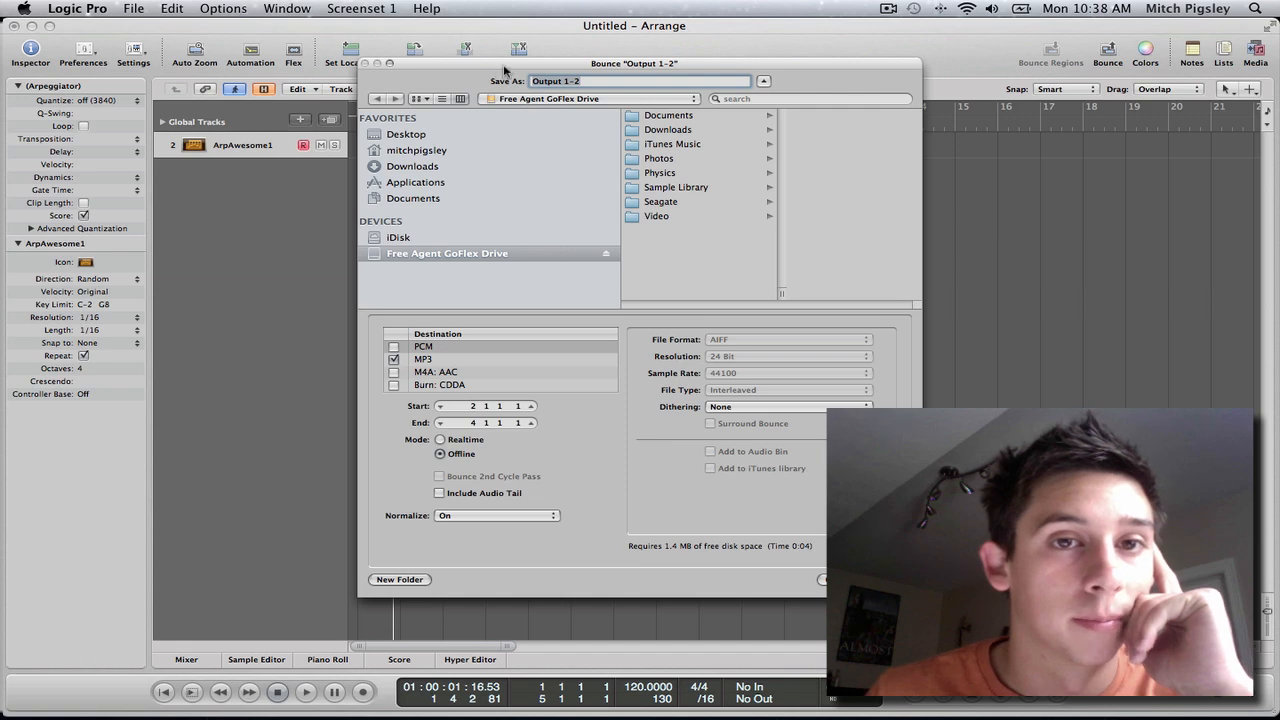
pyautogui.moveTo(500, 70); pyautogui.dragTo(727, 62)
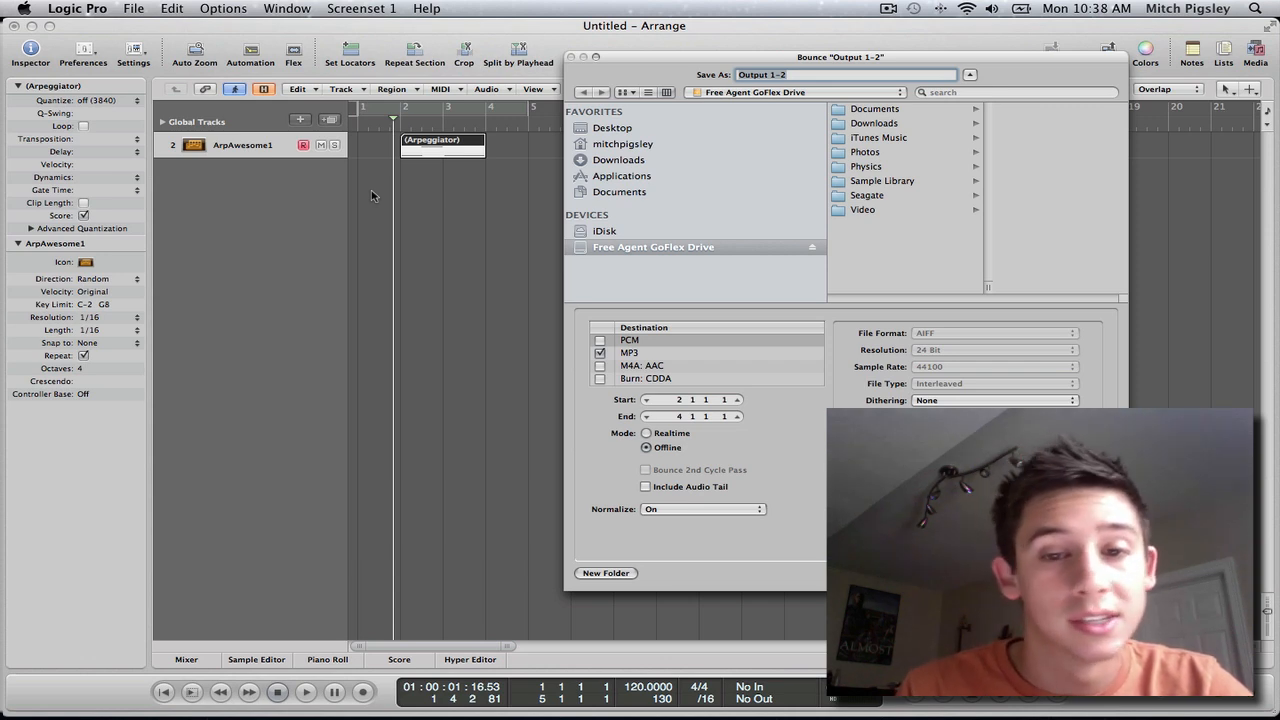
pyautogui.click(647, 434)
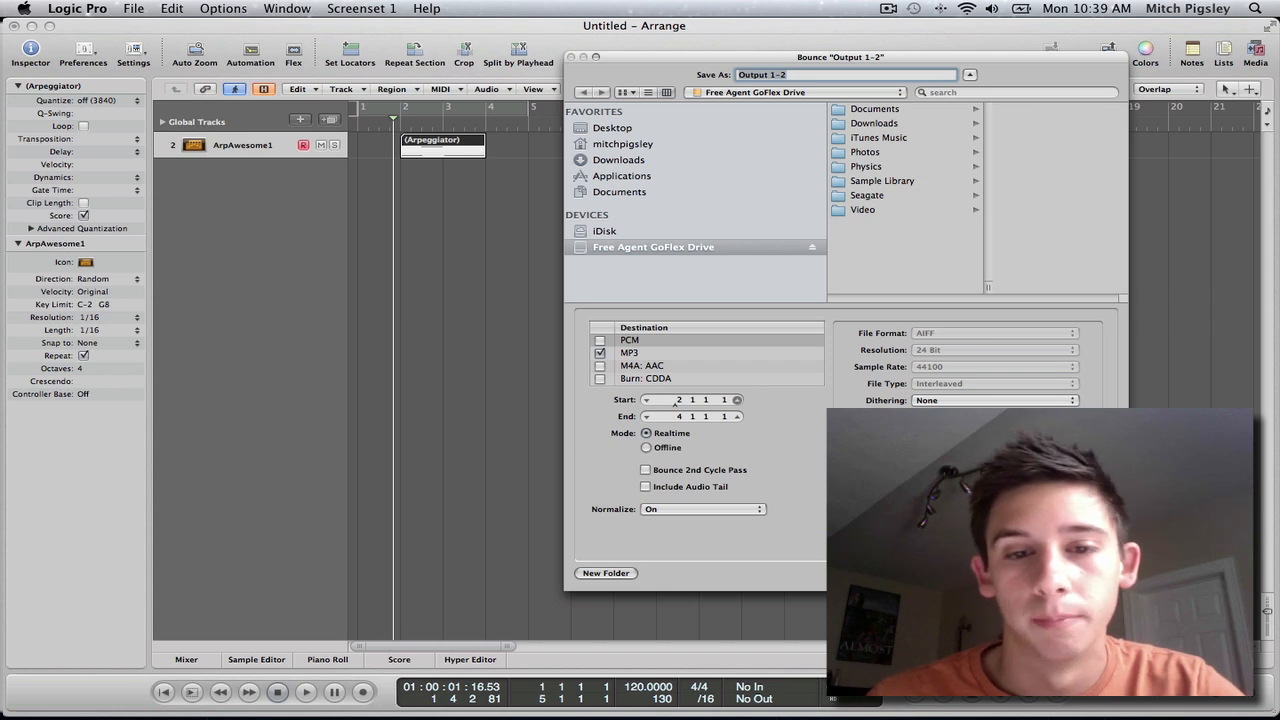
pyautogui.press('Escape')
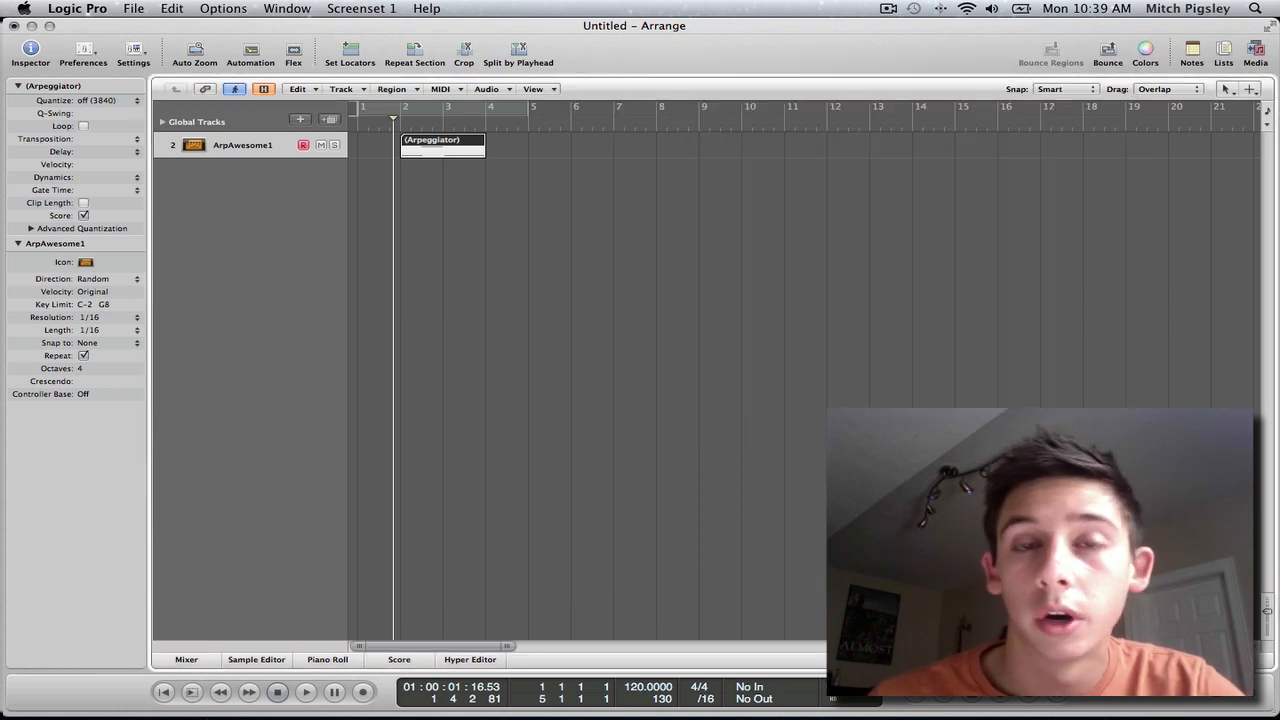